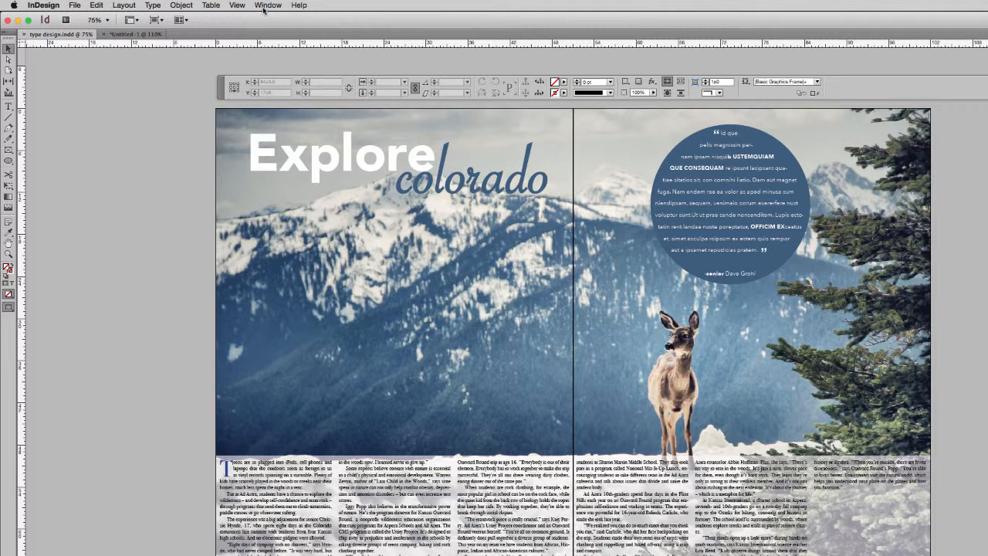
# Open the Paragraph Styles panel and deselect the highlighted style.
pyautogui.click(266, 5)
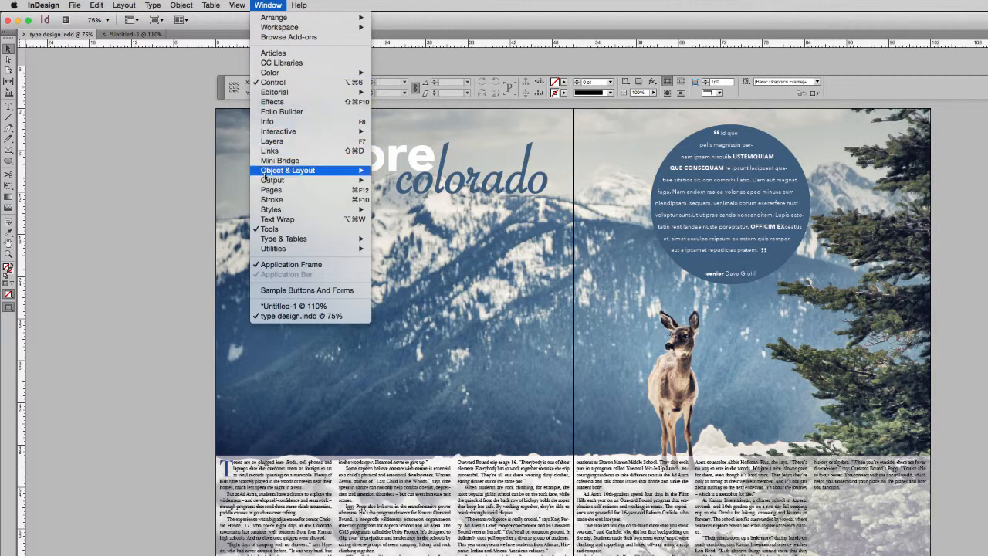
pyautogui.moveTo(267, 213)
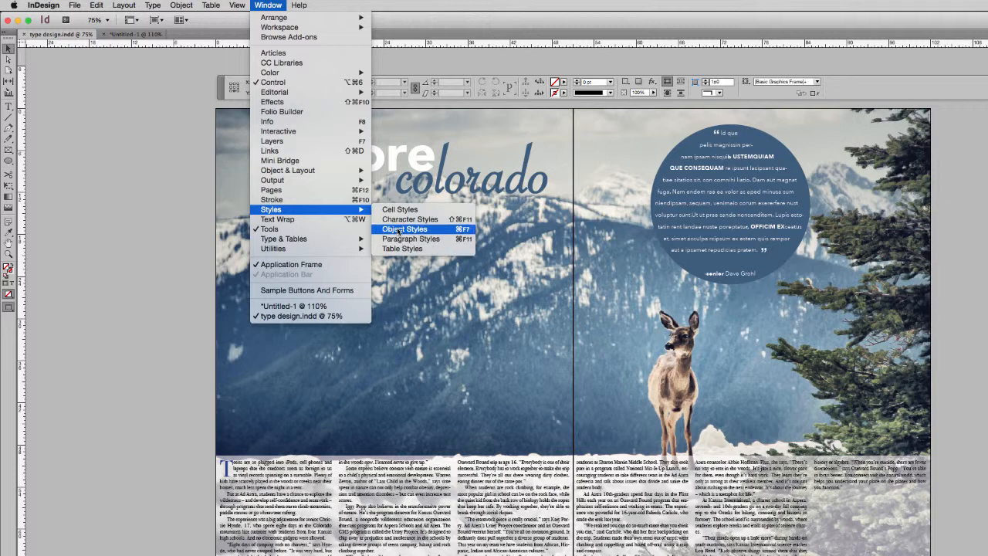
pyautogui.click(397, 239)
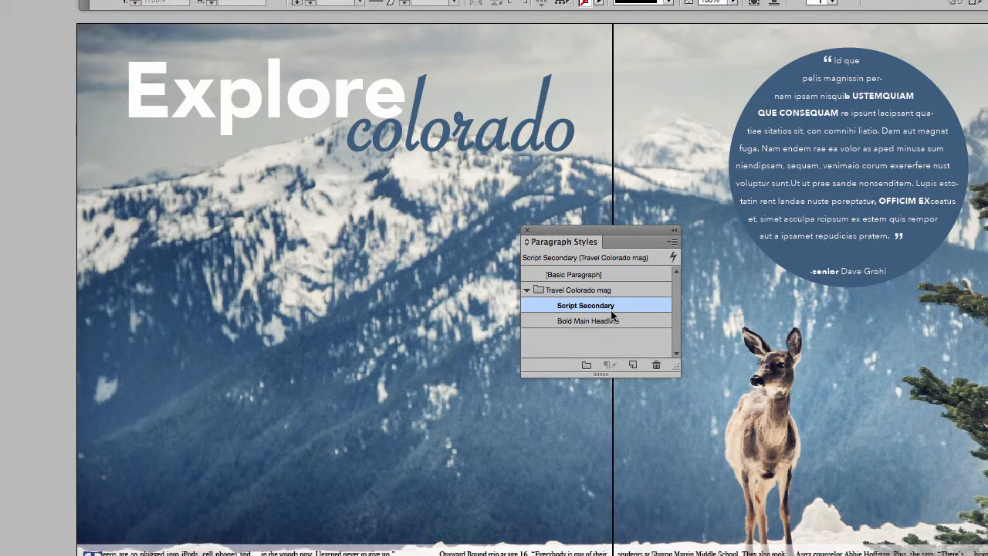
pyautogui.click(617, 332)
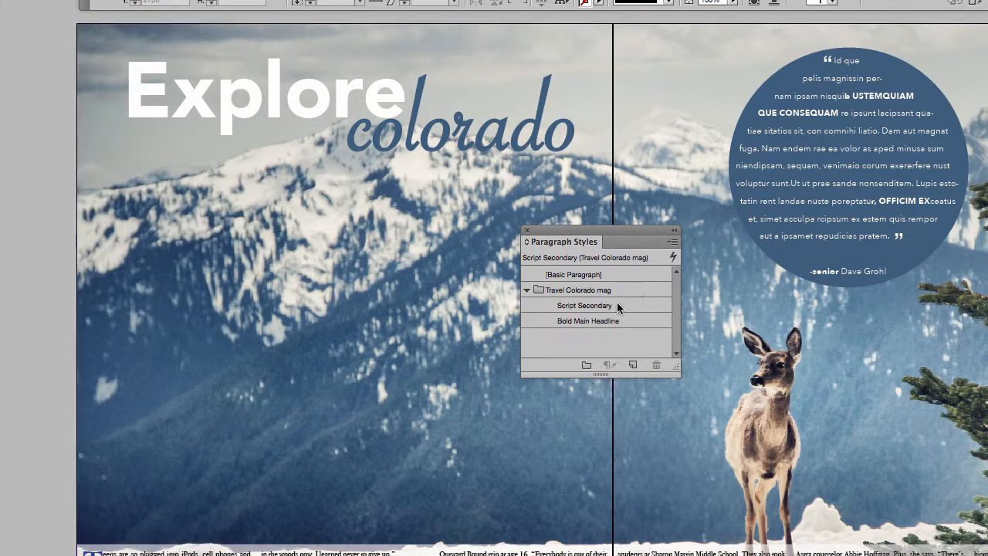
# Create a paragraph style named "Pull quote reverse" from the blue circle's quote text and move it into the Travel Colorado mag group.
pyautogui.click(874, 163)
pyautogui.doubleClick(874, 163)
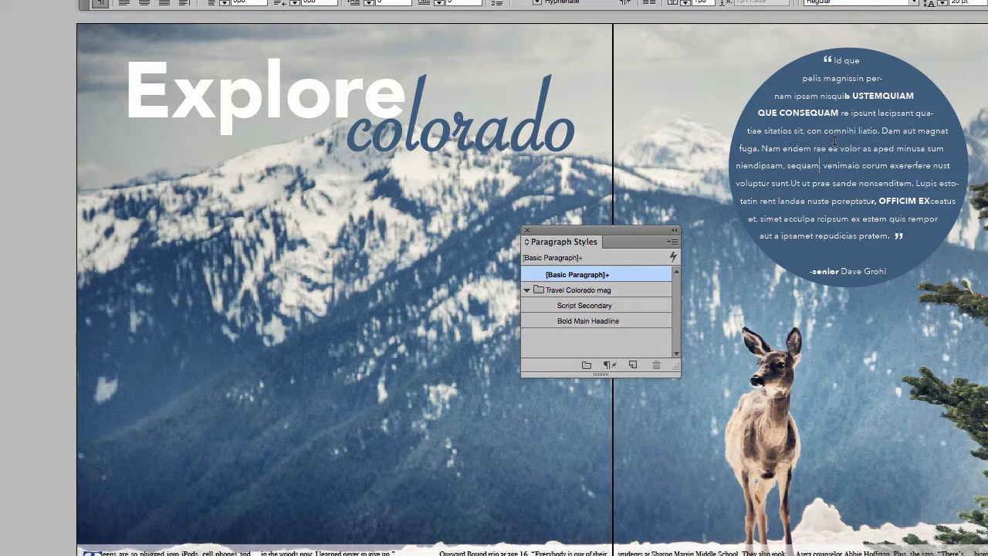
pyautogui.click(633, 366)
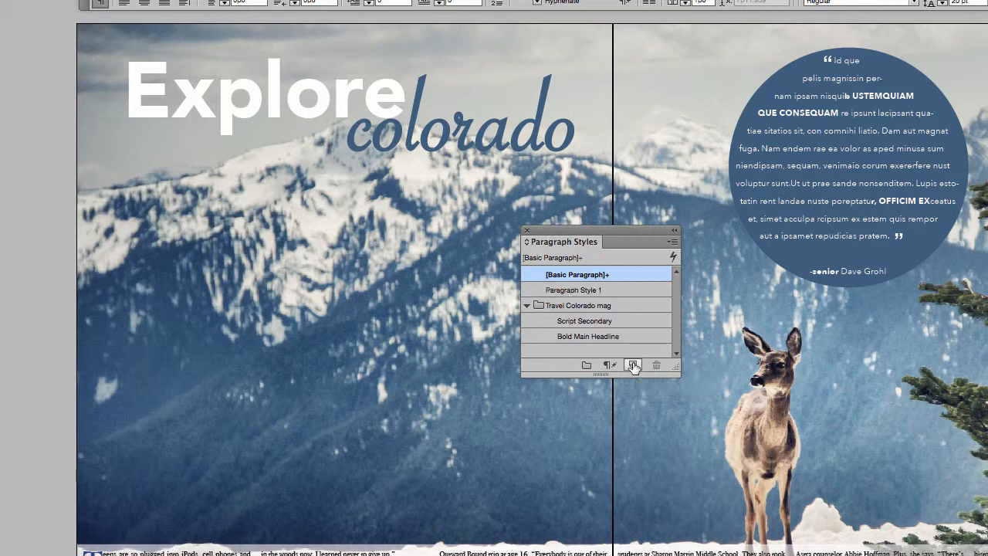
pyautogui.doubleClick(580, 292)
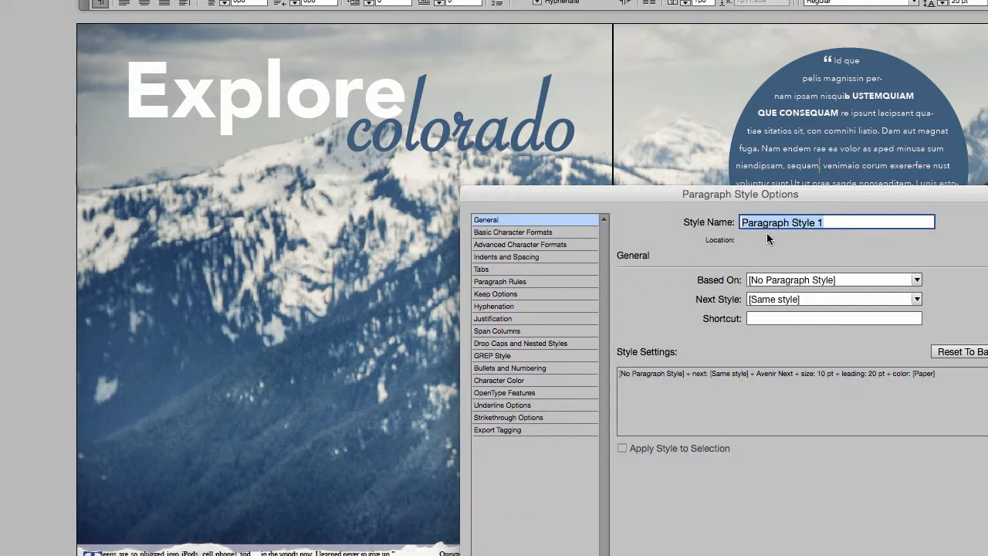
pyautogui.write('Pull qu')
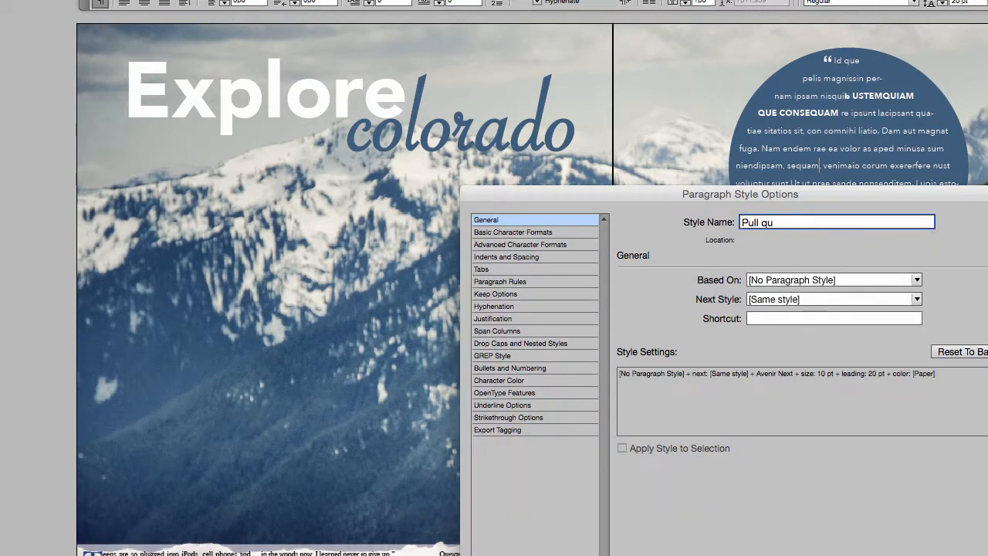
pyautogui.write('ote reverse')
pyautogui.press('Return')
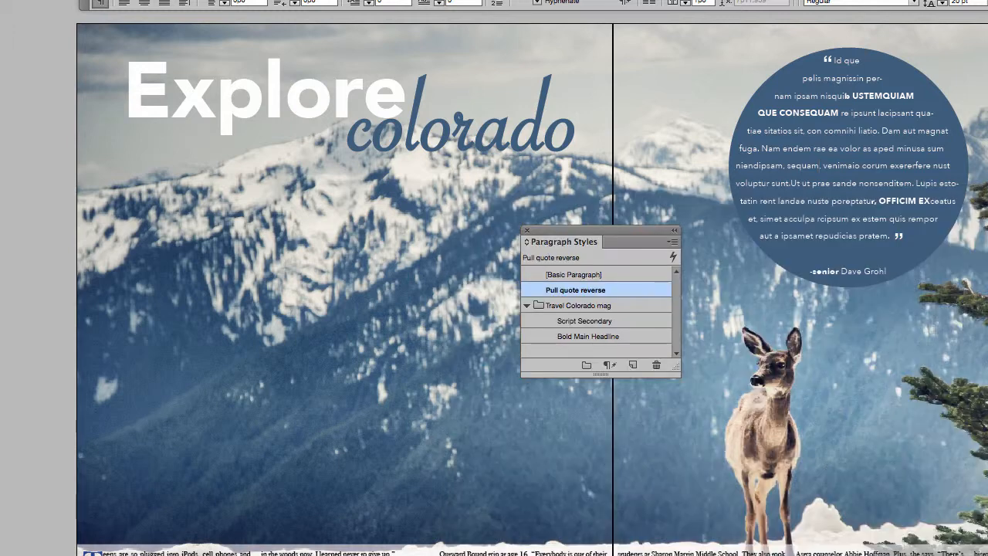
pyautogui.moveTo(566, 296); pyautogui.dragTo(565, 308)
pyautogui.click(610, 292)
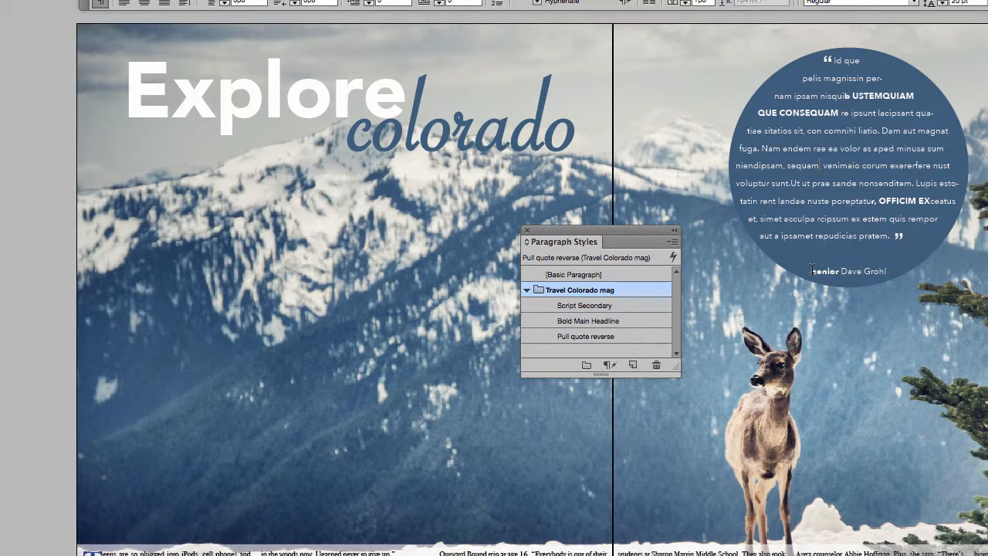
# Create a paragraph style named "Grade with pull quote" from the bold word "senior" below the quote and put it in the Travel Colorado mag group.
pyautogui.moveTo(813, 270); pyautogui.dragTo(840, 271)
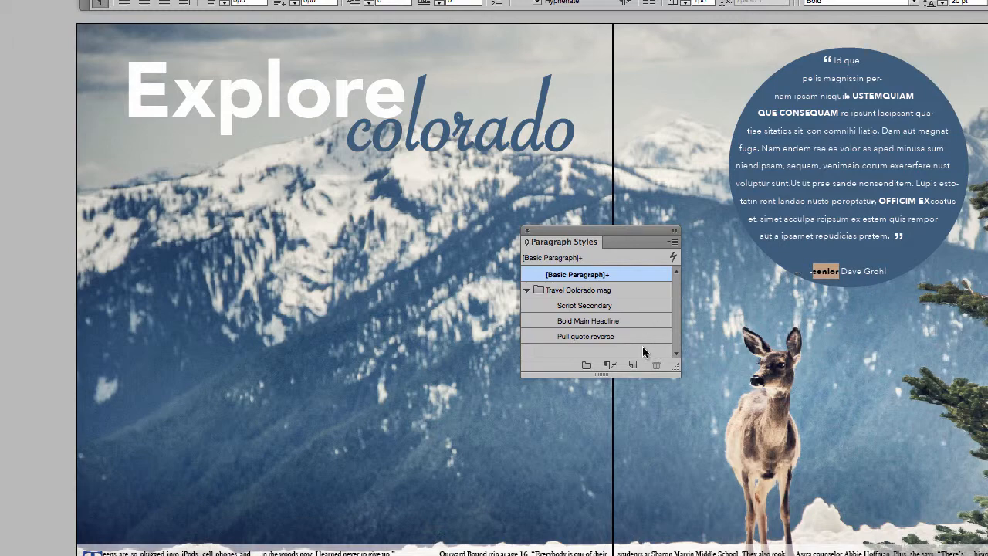
pyautogui.click(674, 242)
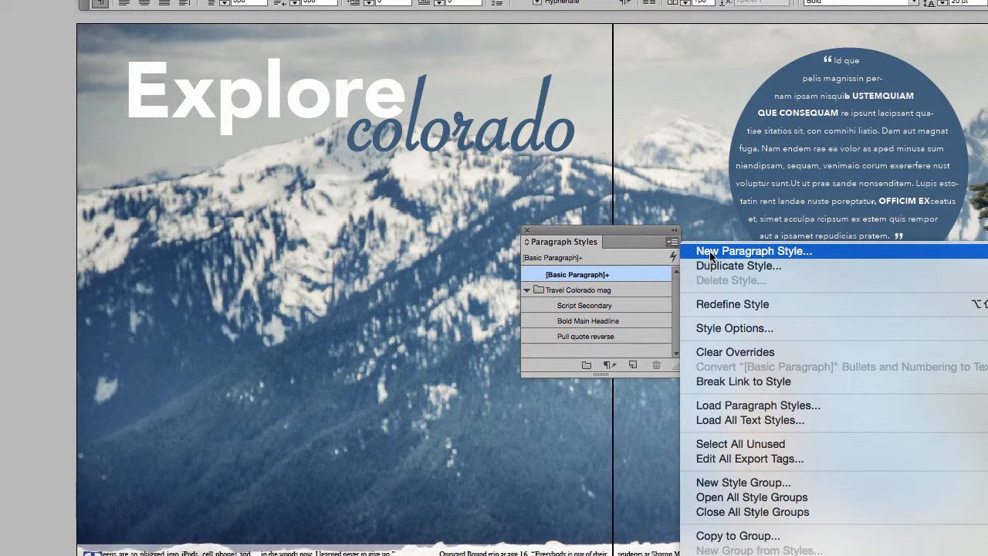
pyautogui.click(707, 251)
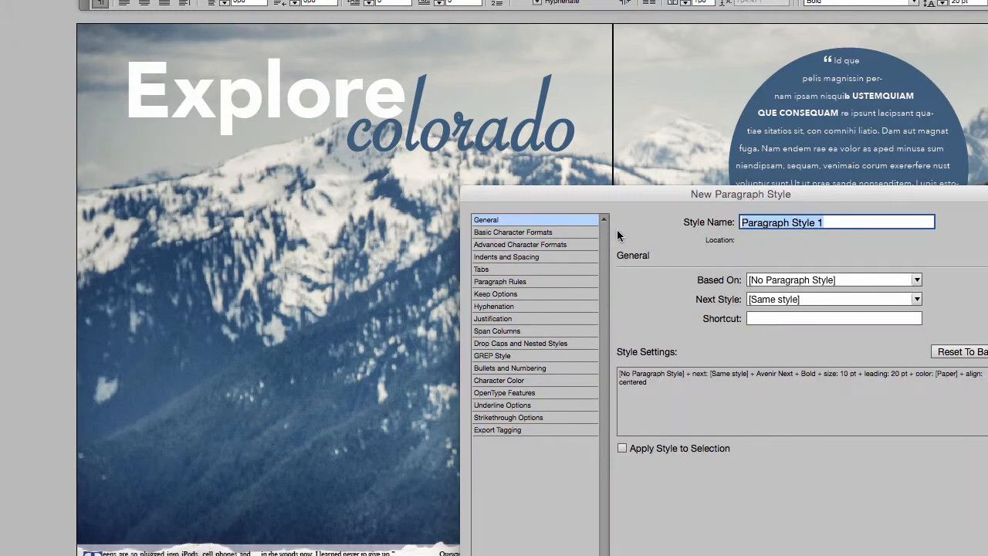
pyautogui.moveTo(756, 194); pyautogui.dragTo(747, 401)
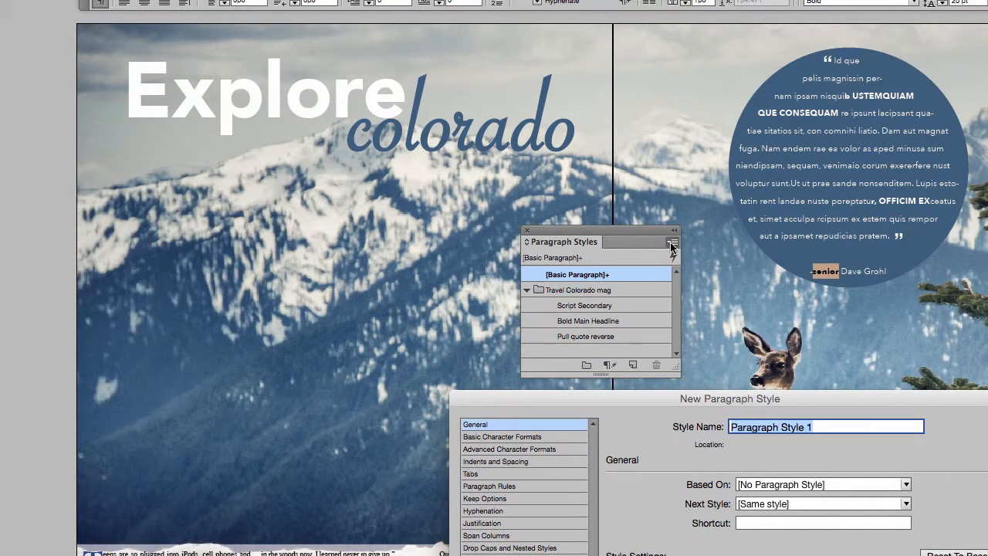
pyautogui.moveTo(761, 403); pyautogui.dragTo(782, 194)
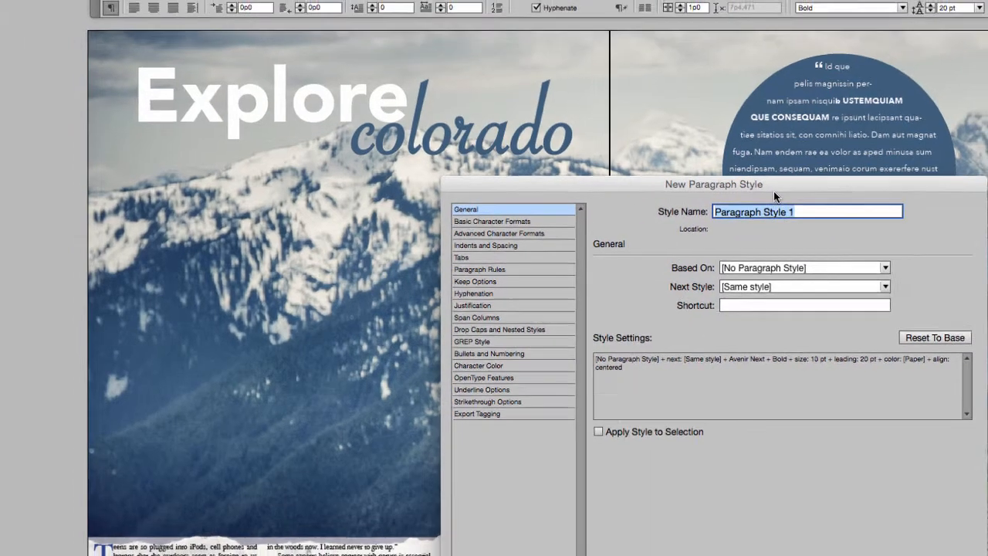
pyautogui.write('Grade with pull quote')
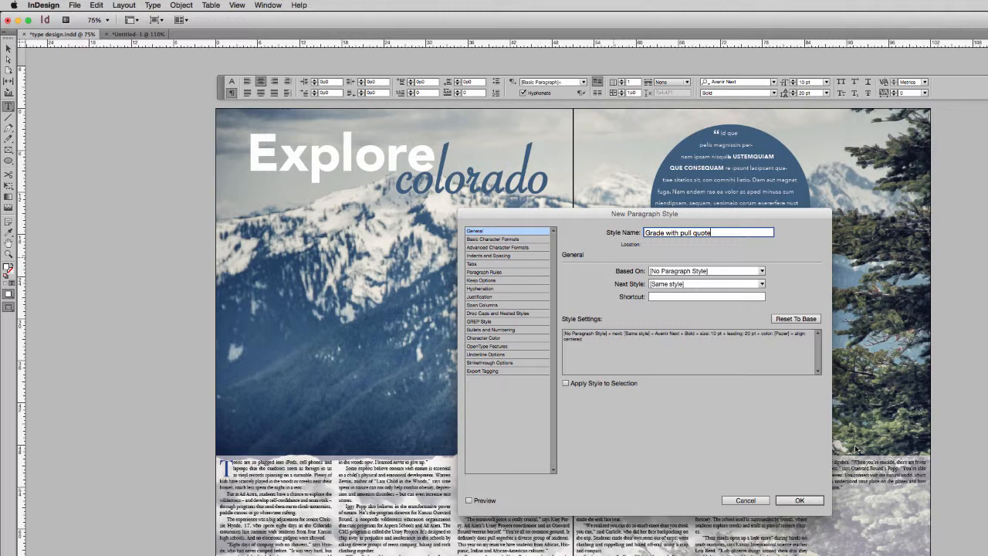
pyautogui.click(803, 501)
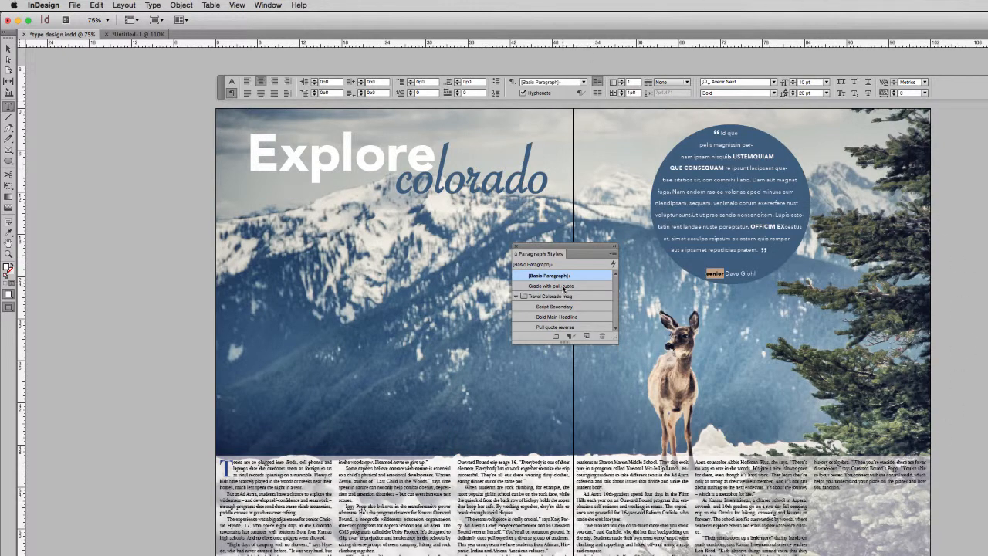
pyautogui.moveTo(563, 287); pyautogui.dragTo(563, 300)
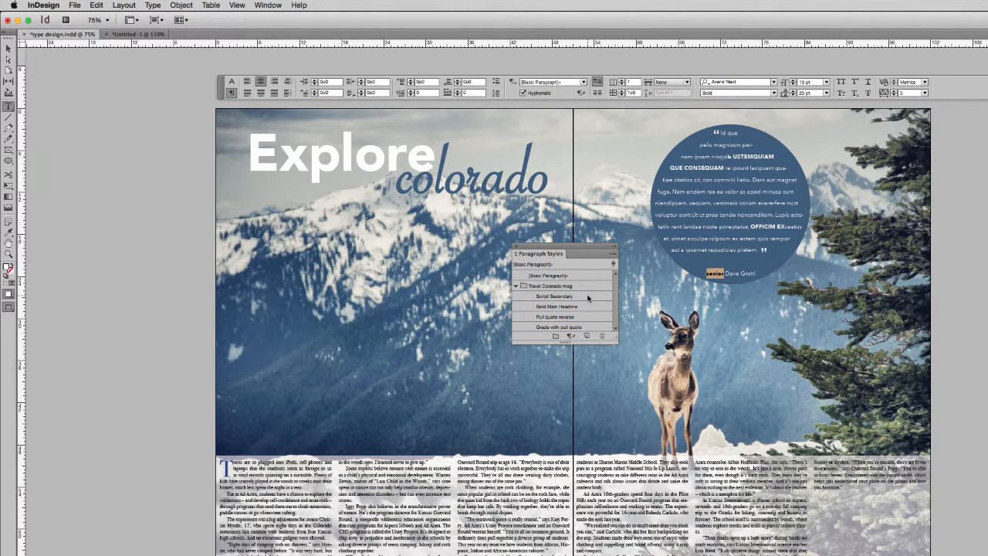
# Start a new paragraph style based on the article's body text and name it "Body".
pyautogui.moveTo(427, 477); pyautogui.dragTo(429, 486)
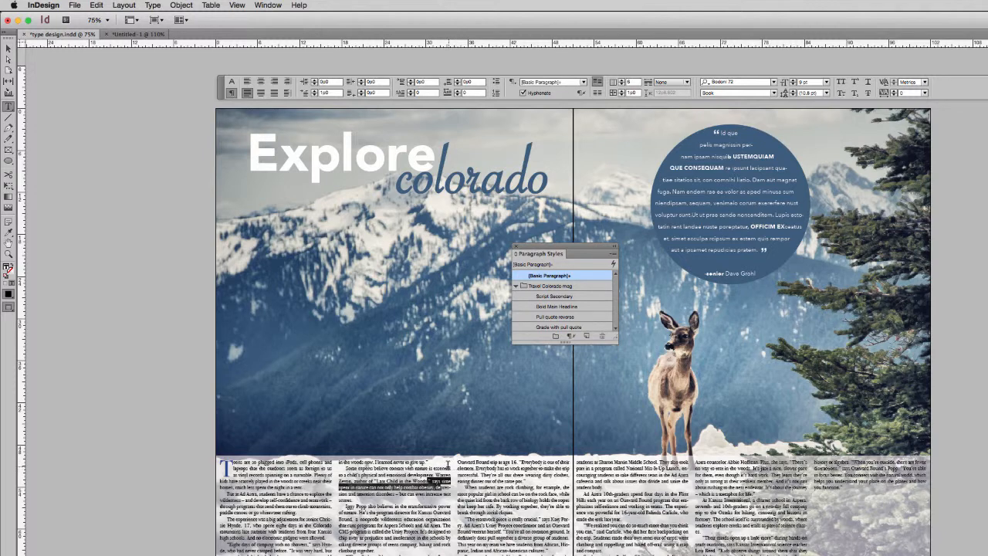
pyautogui.click(448, 466)
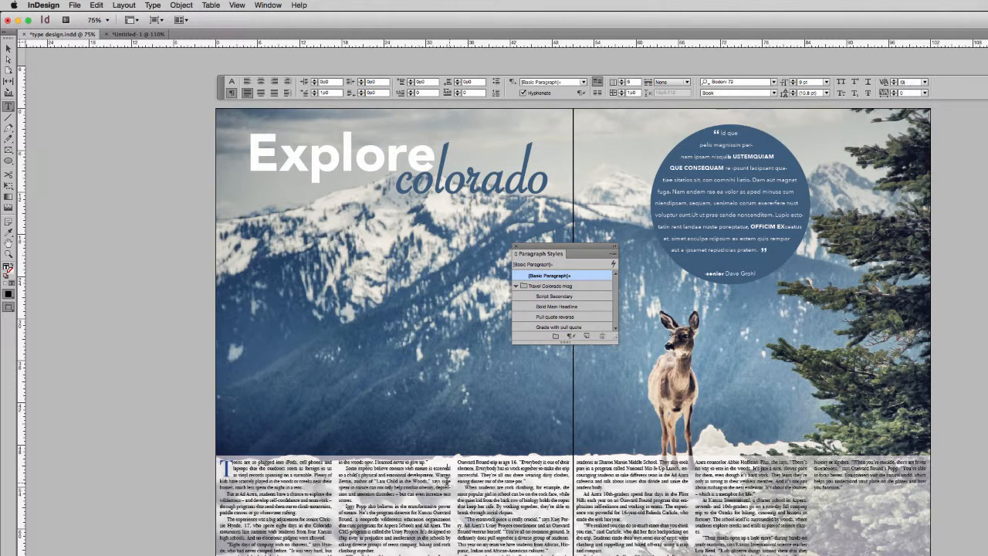
pyautogui.click(614, 252)
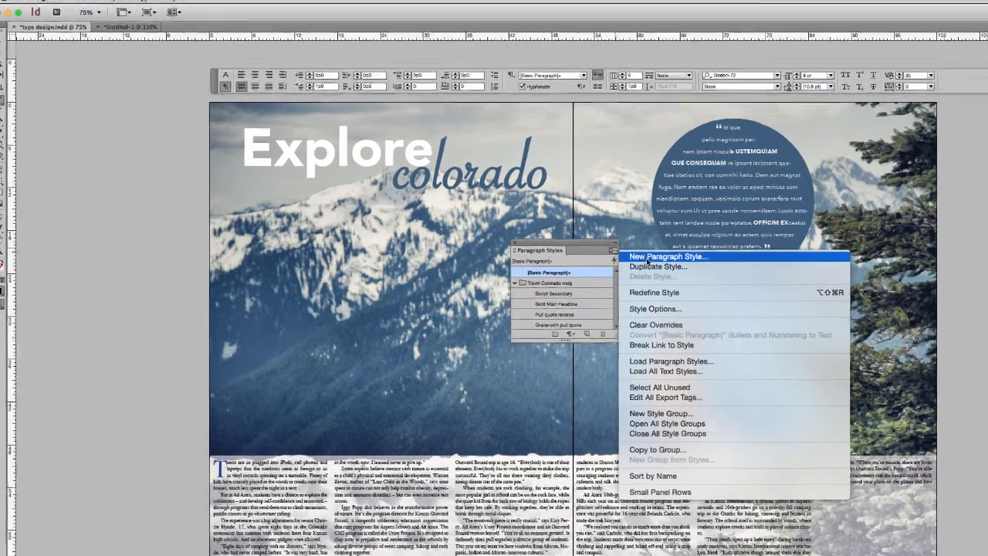
pyautogui.click(647, 261)
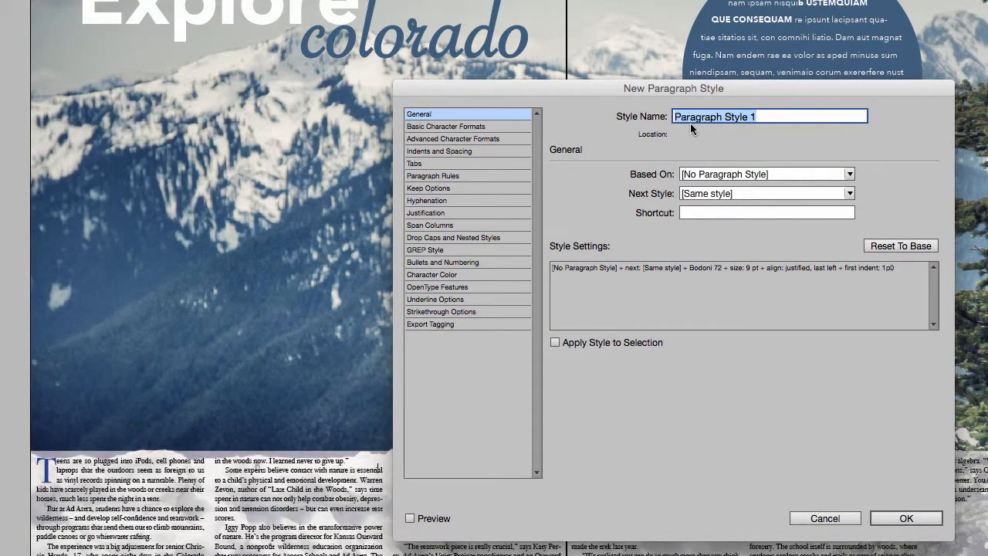
pyautogui.write('Body')
# Set the Body style's font size to 10 pt, turn on Preview and save the style.
pyautogui.click(478, 126)
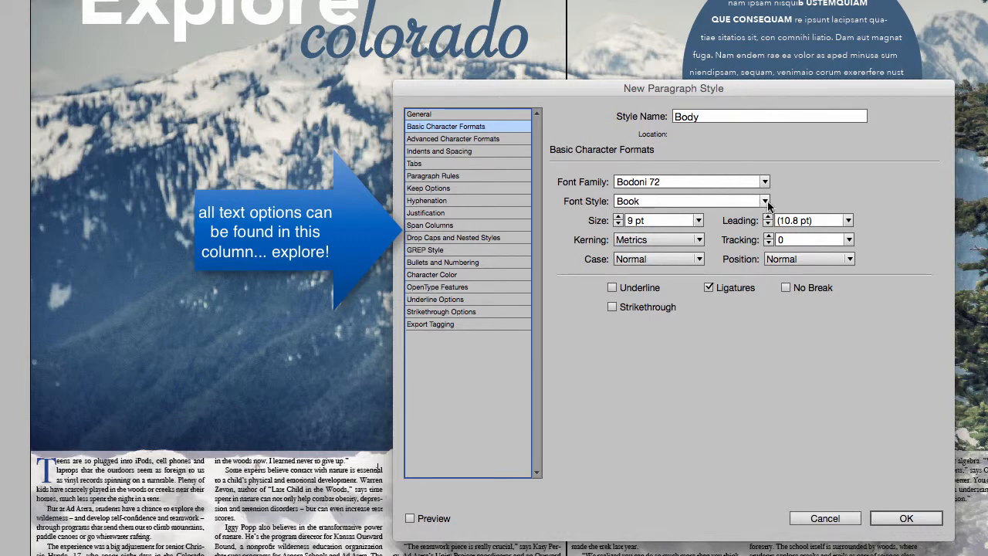
pyautogui.click(699, 221)
pyautogui.click(664, 282)
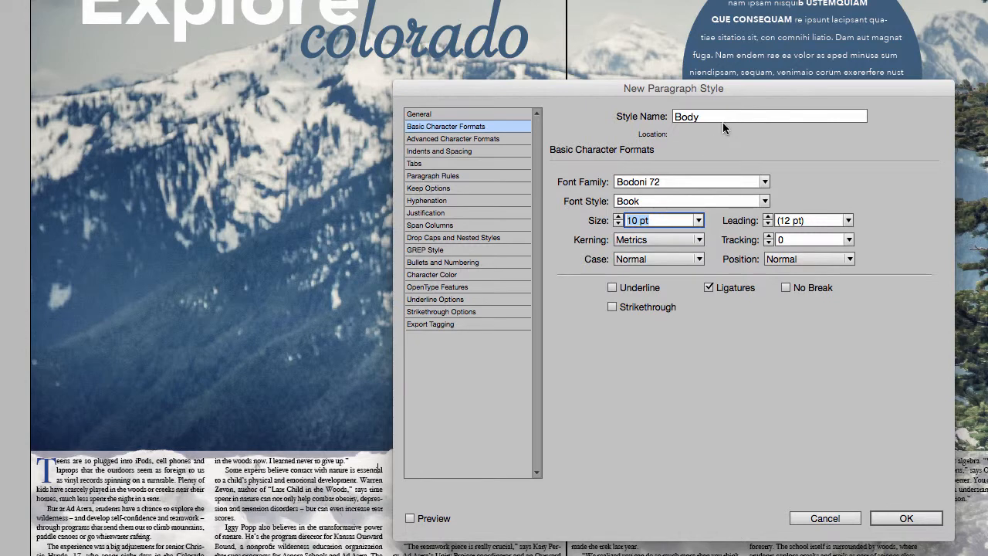
pyautogui.click(472, 152)
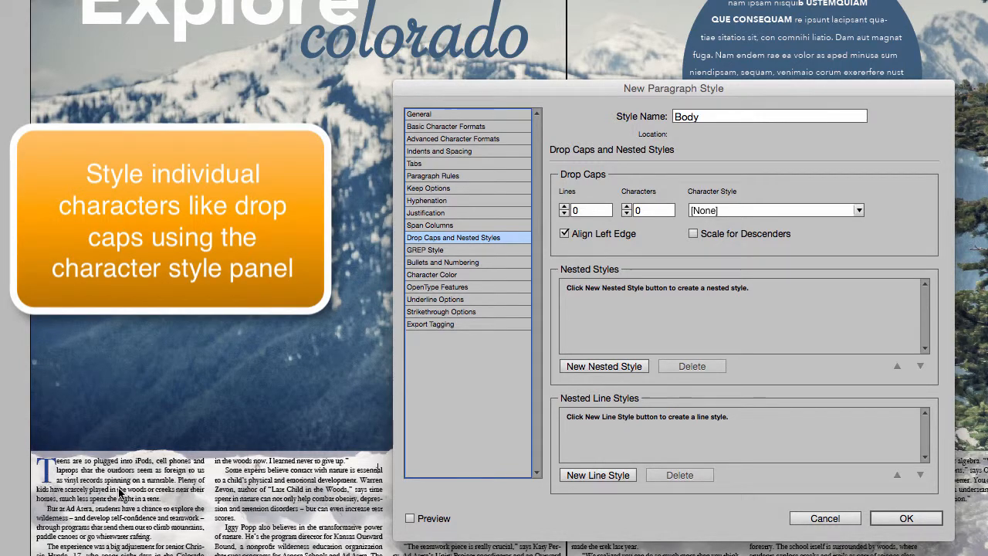
pyautogui.click(898, 522)
pyautogui.click(411, 519)
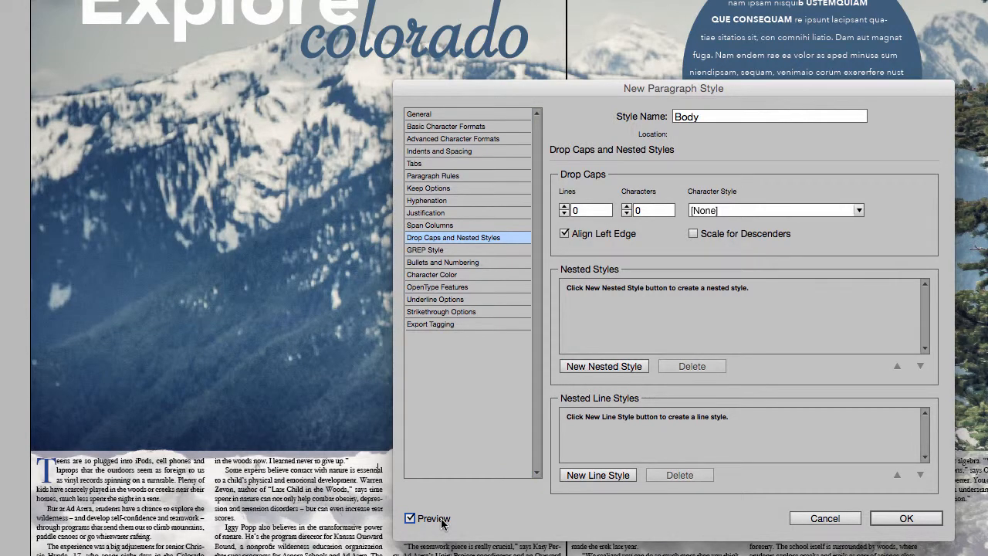
pyautogui.moveTo(766, 88); pyautogui.dragTo(633, 0)
# Apply the Body style to all of the article text and move the style into the Travel Colorado mag group.
pyautogui.click(770, 344)
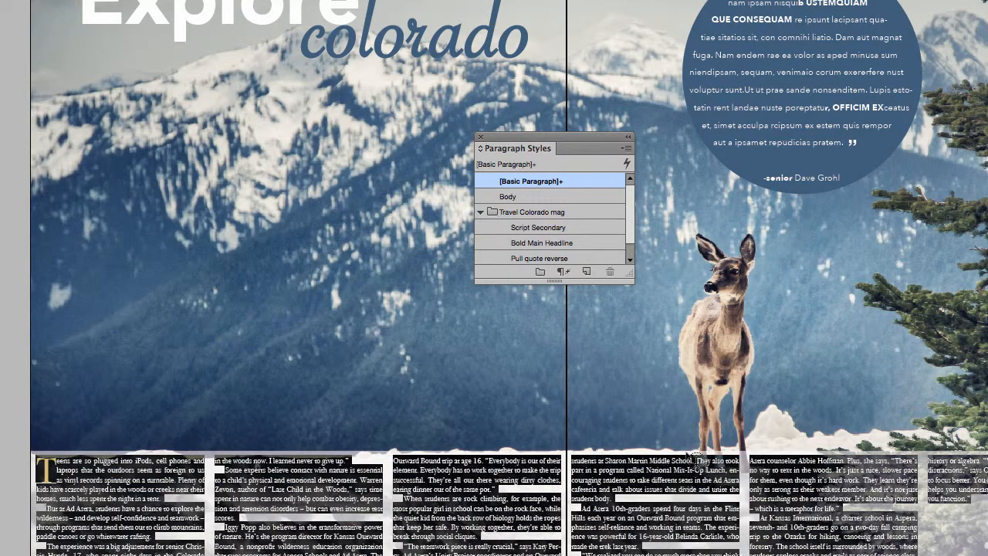
pyautogui.click(545, 199)
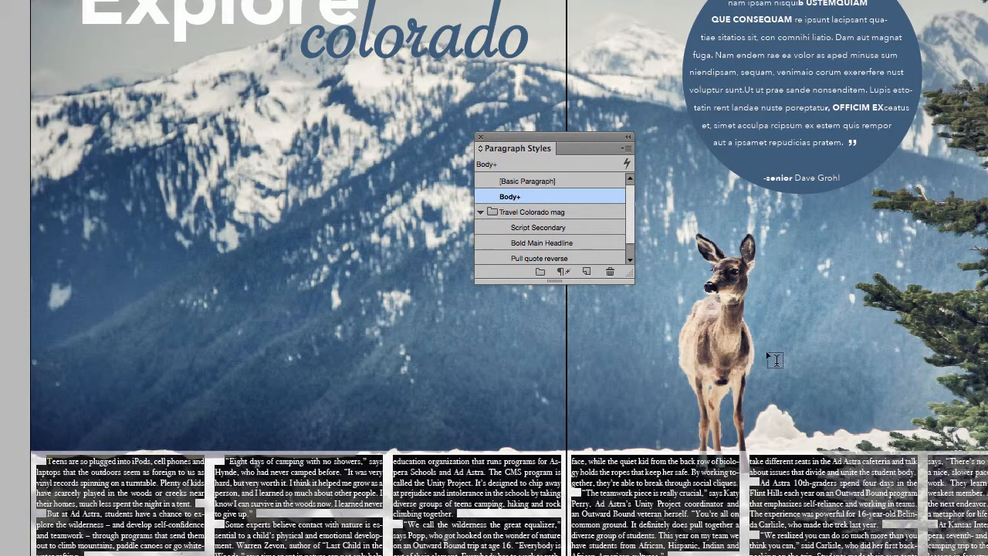
pyautogui.scroll(-1, 775, 360)
pyautogui.scroll(-1, 772, 358)
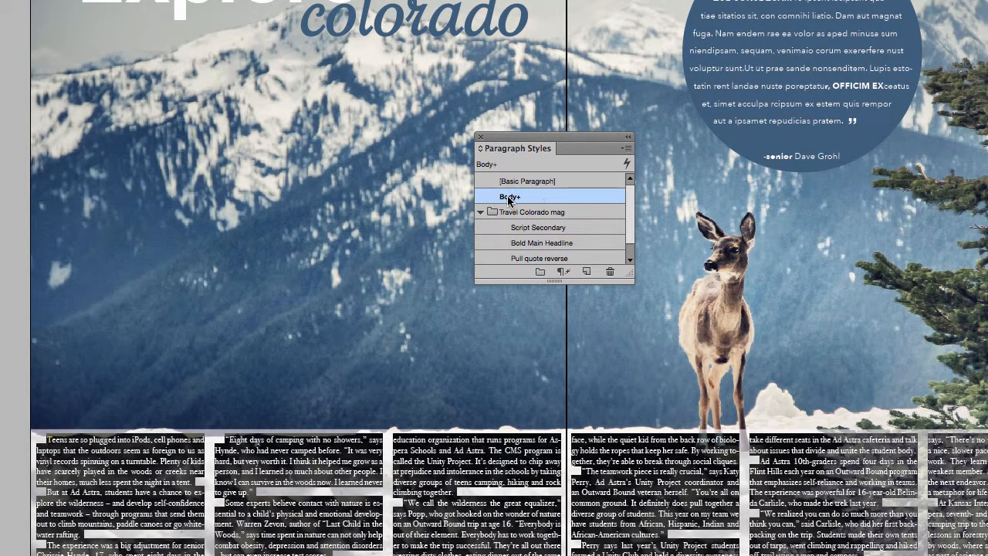
pyautogui.moveTo(502, 198); pyautogui.dragTo(539, 221)
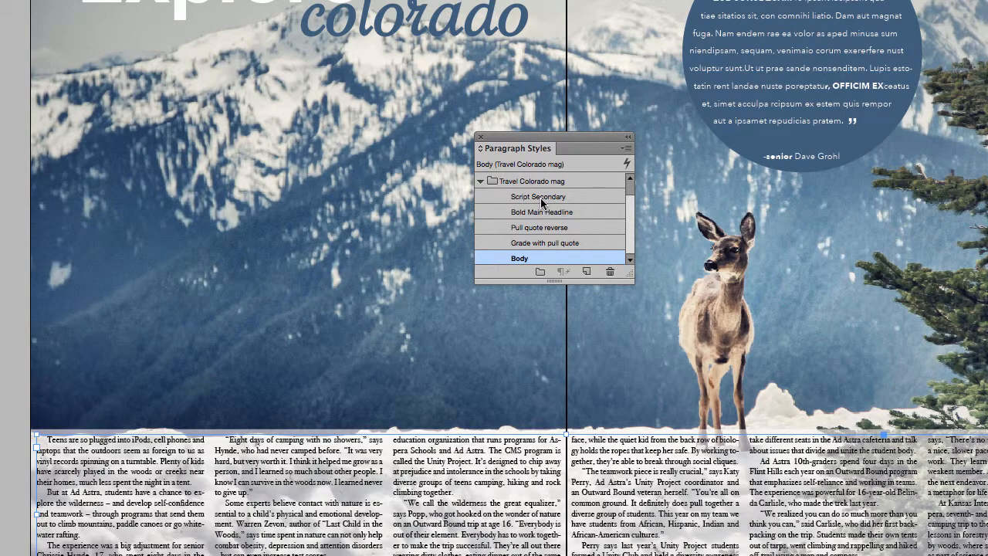
# Apply the Pull quote reverse style to all of the text in the green circle beside the river photo.
pyautogui.scroll(1, 542, 203)
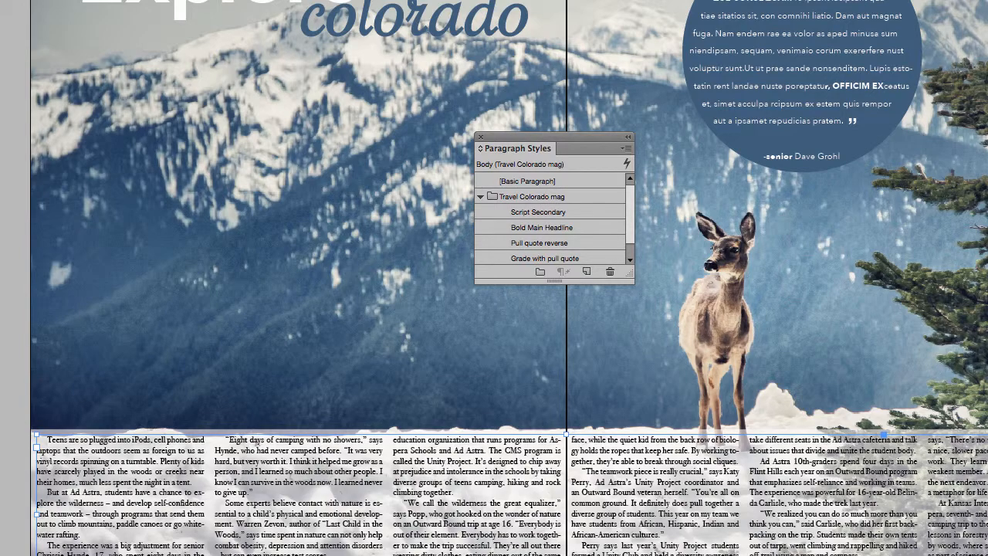
pyautogui.scroll(-10, 510, 332)
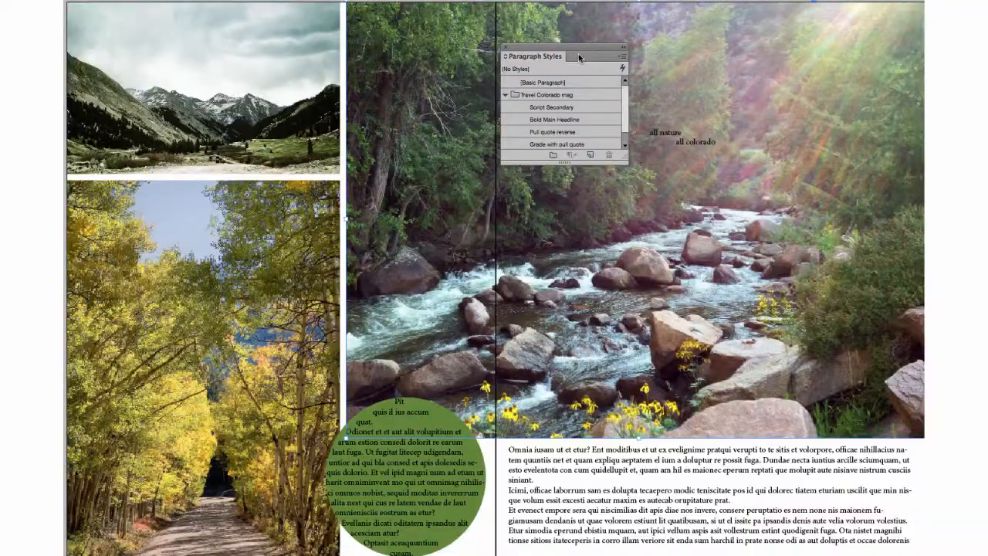
pyautogui.moveTo(579, 53); pyautogui.dragTo(365, 90)
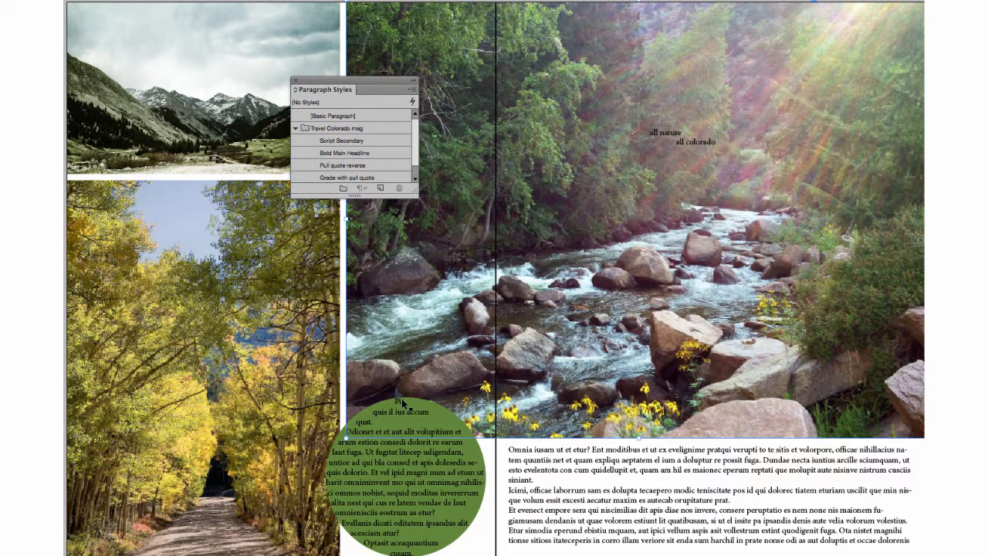
pyautogui.moveTo(398, 498); pyautogui.dragTo(454, 490)
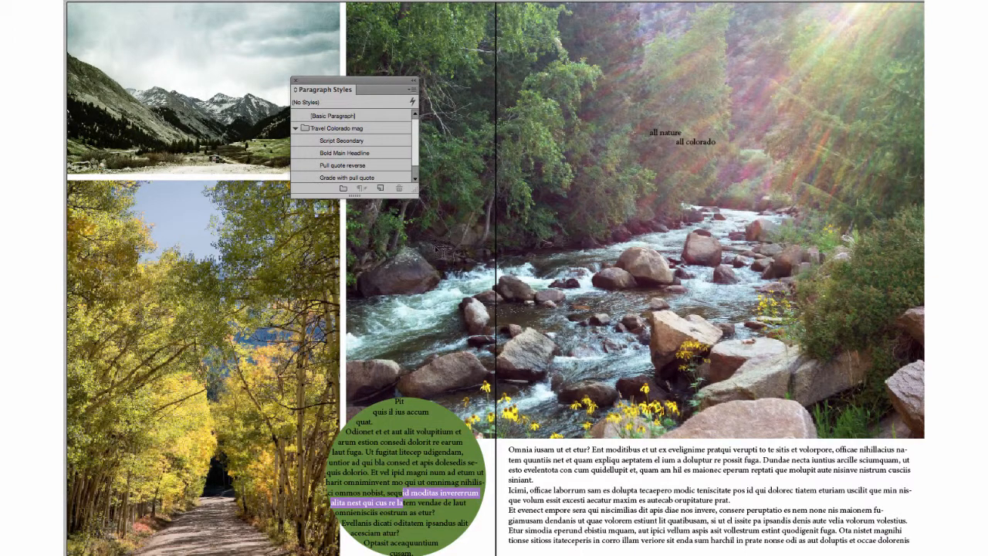
pyautogui.hotkey('ctrl', 'a')
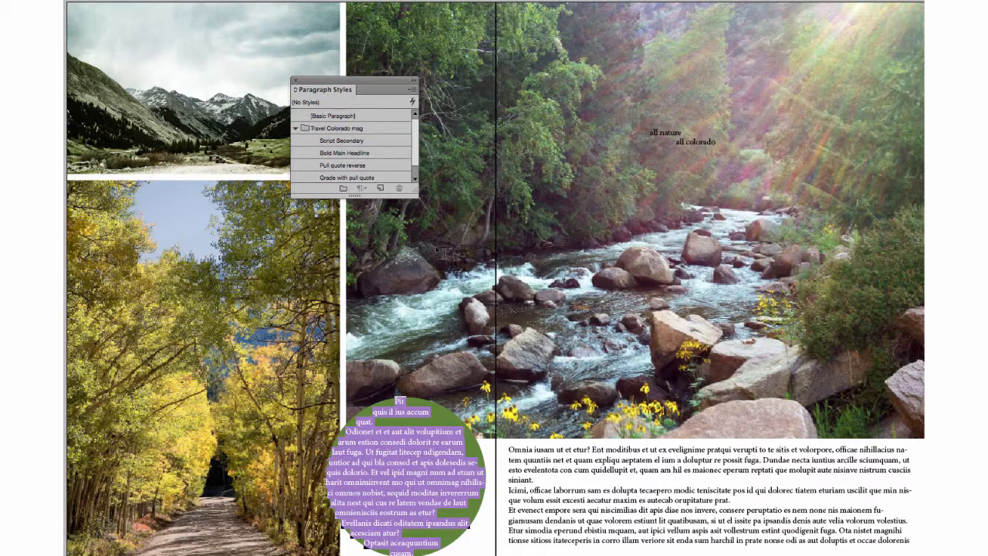
pyautogui.click(368, 165)
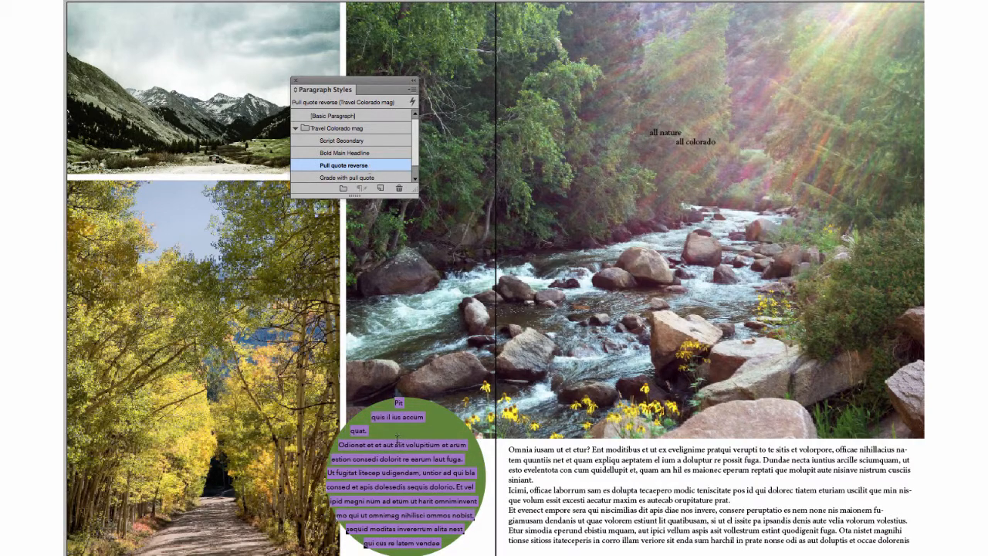
pyautogui.click(467, 445)
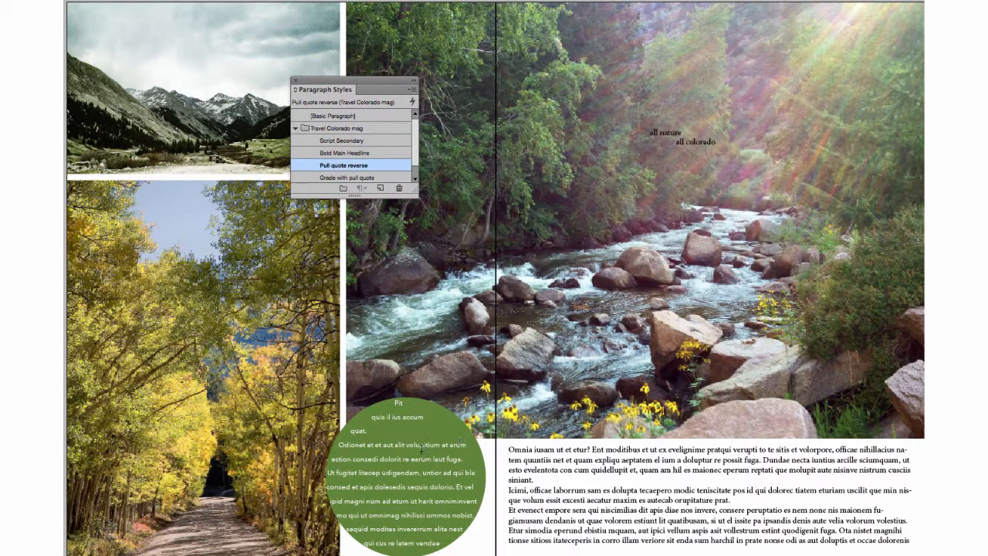
# Set the words "voluptium" and "dolesedis" in the green circle's pull quote to the Bold font style.
pyautogui.moveTo(407, 444); pyautogui.dragTo(435, 445)
pyautogui.moveTo(186, 1); pyautogui.dragTo(83, 33)
pyautogui.click(95, 30)
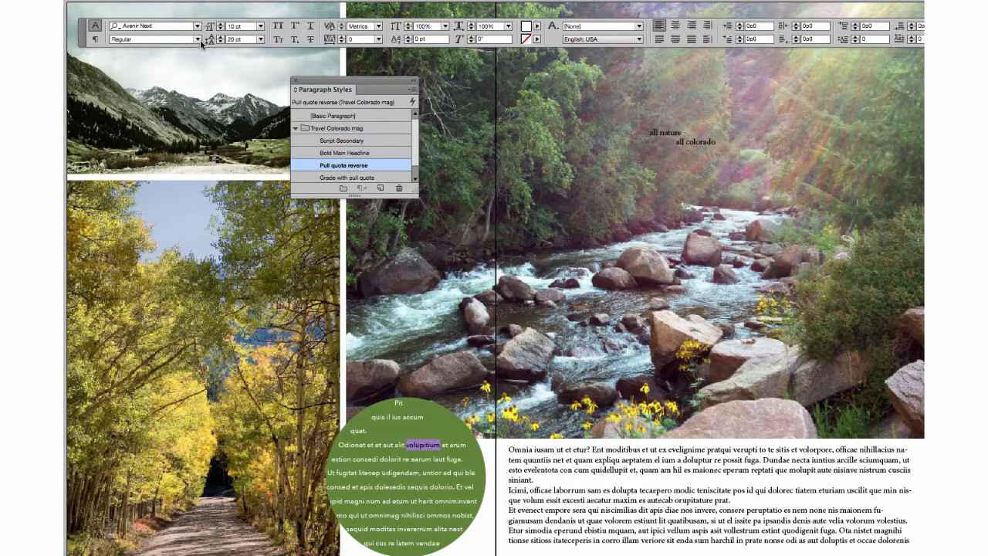
pyautogui.click(199, 39)
pyautogui.click(131, 149)
pyautogui.click(412, 486)
pyautogui.moveTo(412, 487); pyautogui.dragTo(369, 488)
pyautogui.click(198, 39)
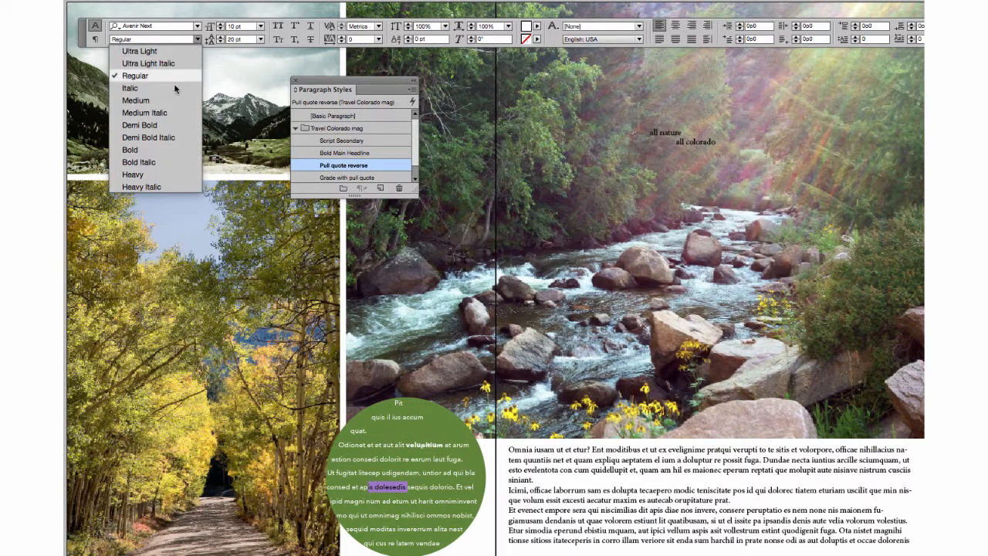
pyautogui.click(176, 155)
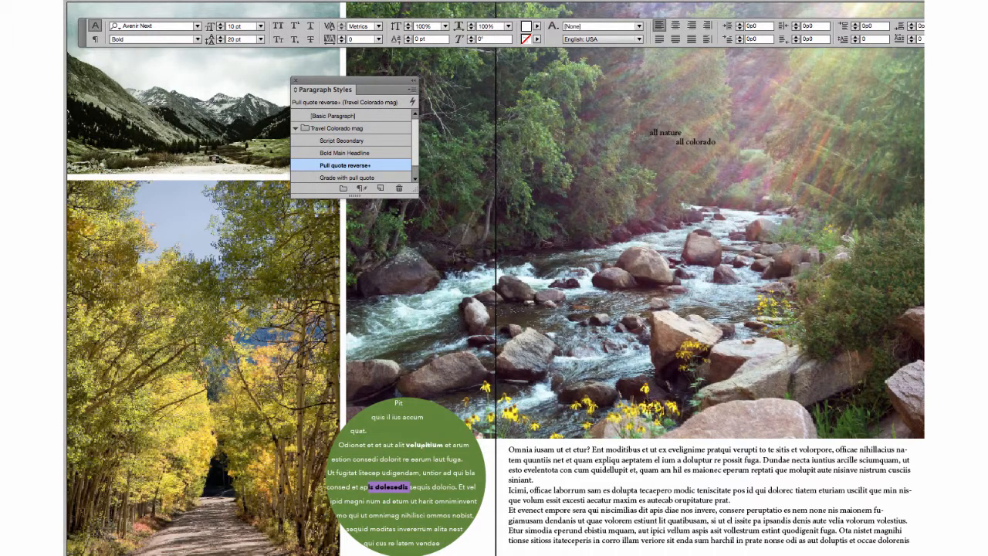
# Apply the Body style to the whole text block below the river photo.
pyautogui.click(587, 457)
pyautogui.press('super+a')
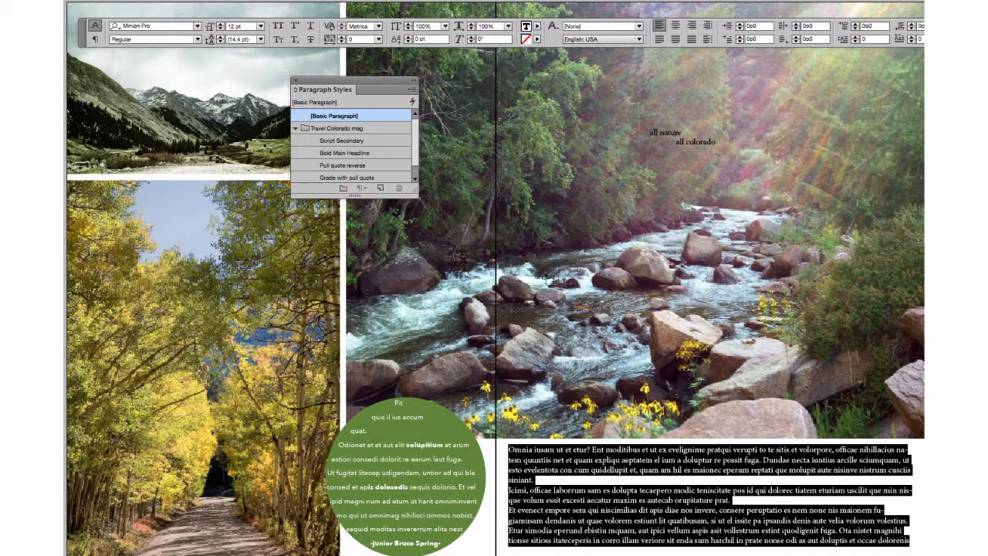
pyautogui.scroll(-2, 386, 178)
pyautogui.click(382, 178)
# Apply the Bold Main Headline style to "all nature", then move its frame to the top of the river photo and enlarge it to about 43p0 wide.
pyautogui.click(682, 132)
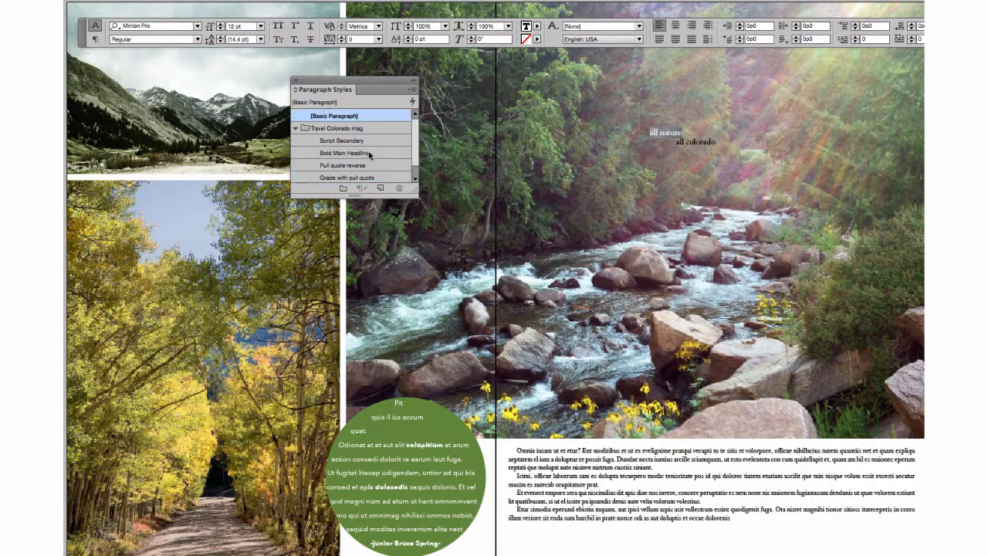
pyautogui.click(373, 152)
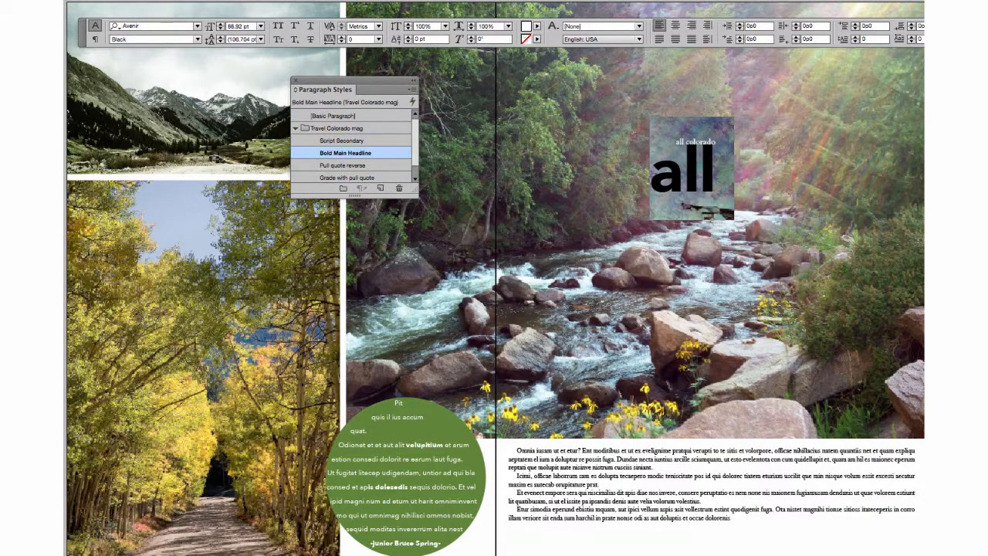
pyautogui.press('Escape')
pyautogui.moveTo(708, 185); pyautogui.dragTo(565, 107)
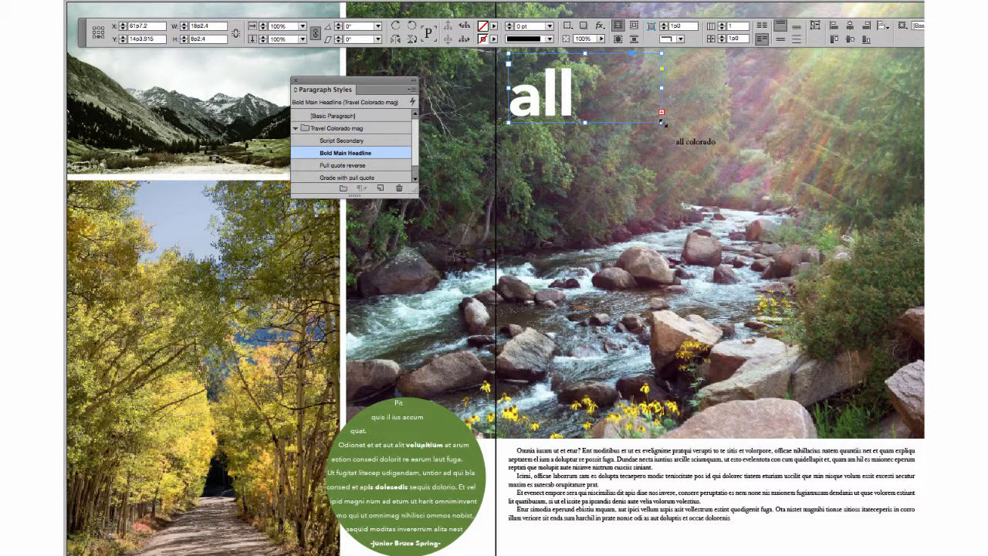
pyautogui.doubleClick(662, 122)
pyautogui.moveTo(667, 232); pyautogui.dragTo(867, 133)
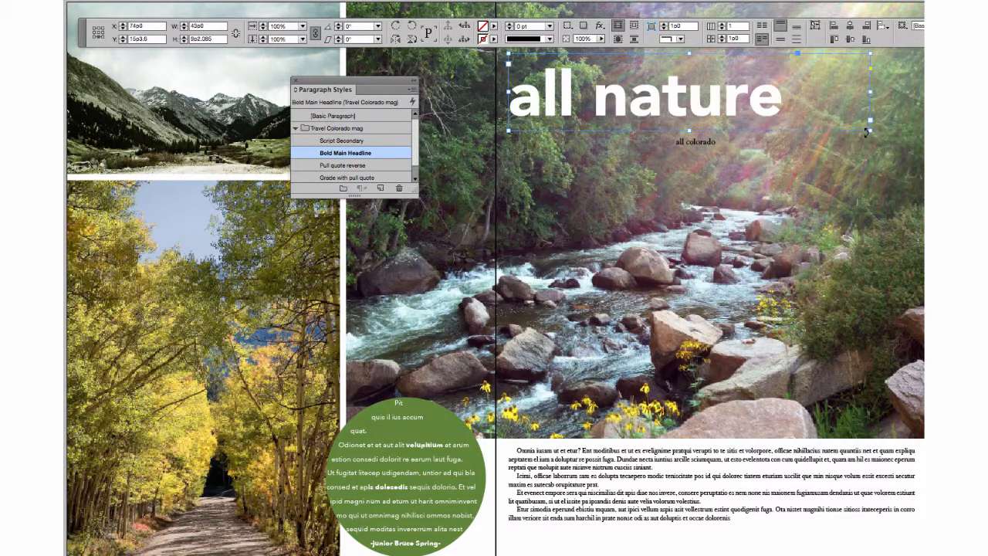
# Apply the Script Secondary style to the "all colorado" line and delete the word "all" from it.
pyautogui.click(716, 142)
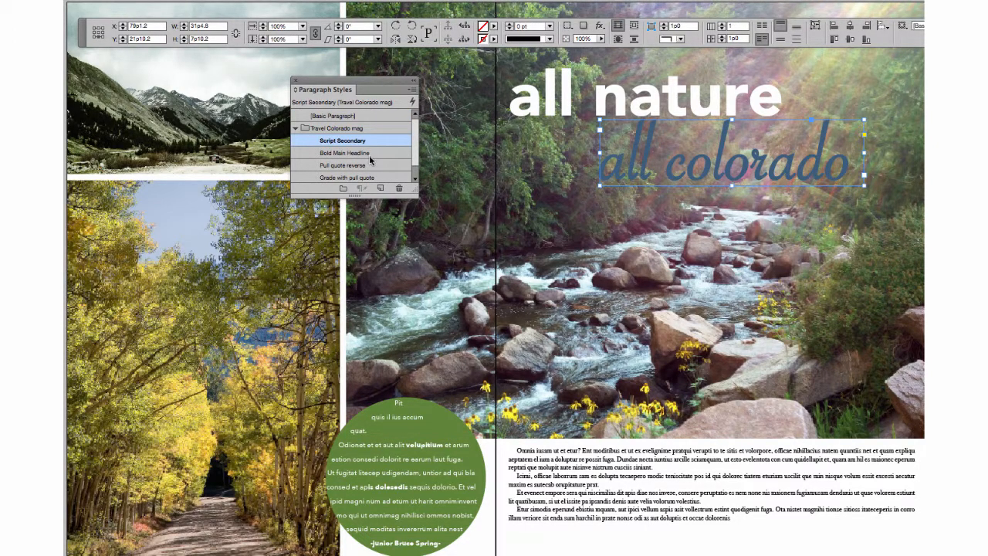
pyautogui.doubleClick(652, 157)
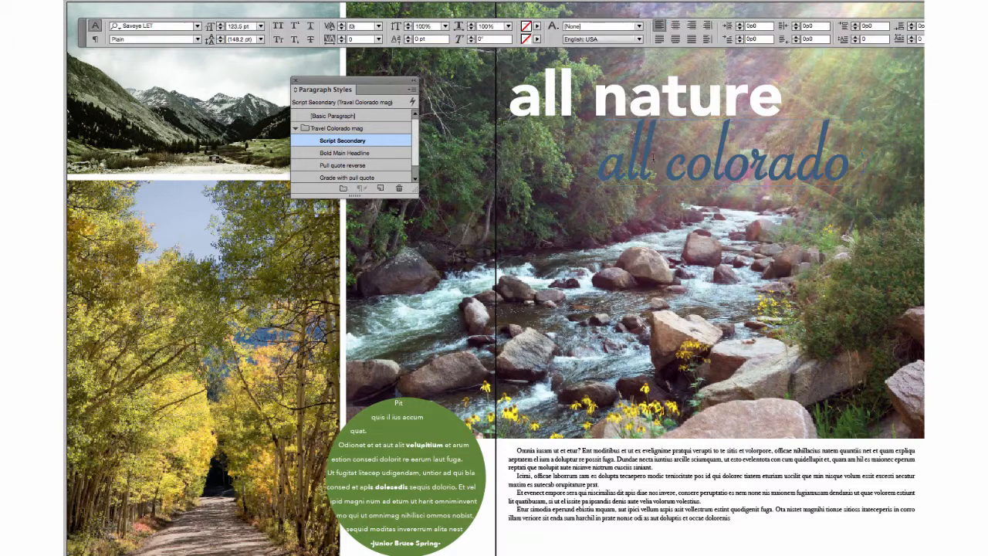
pyautogui.moveTo(653, 154); pyautogui.dragTo(599, 155)
pyautogui.press('BackSpace')
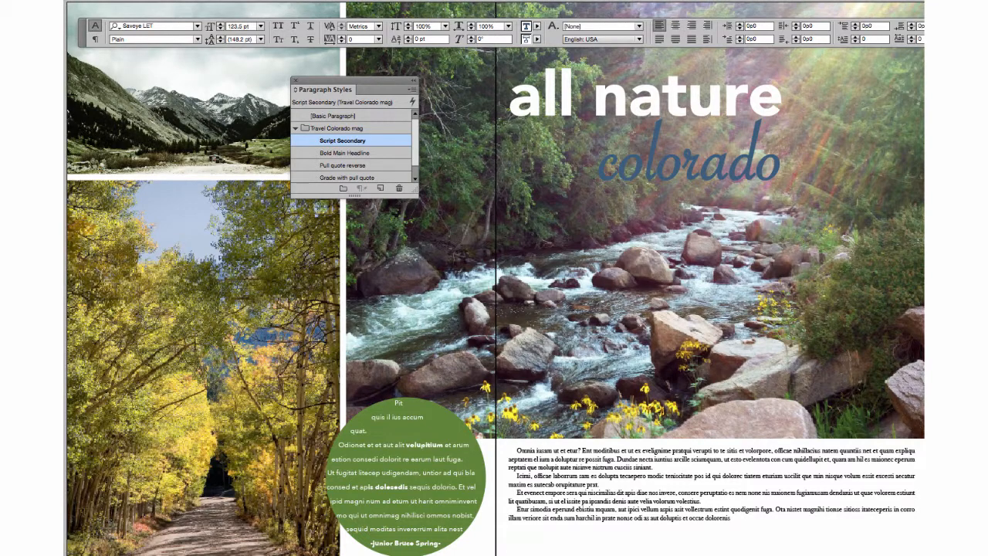
# Place a separate "all" in Bold Main Headline style under the headline, enlarge its frame to about 17p8 wide and shift "colorado" further right.
pyautogui.press('Escape')
pyautogui.moveTo(951, 158); pyautogui.dragTo(561, 155)
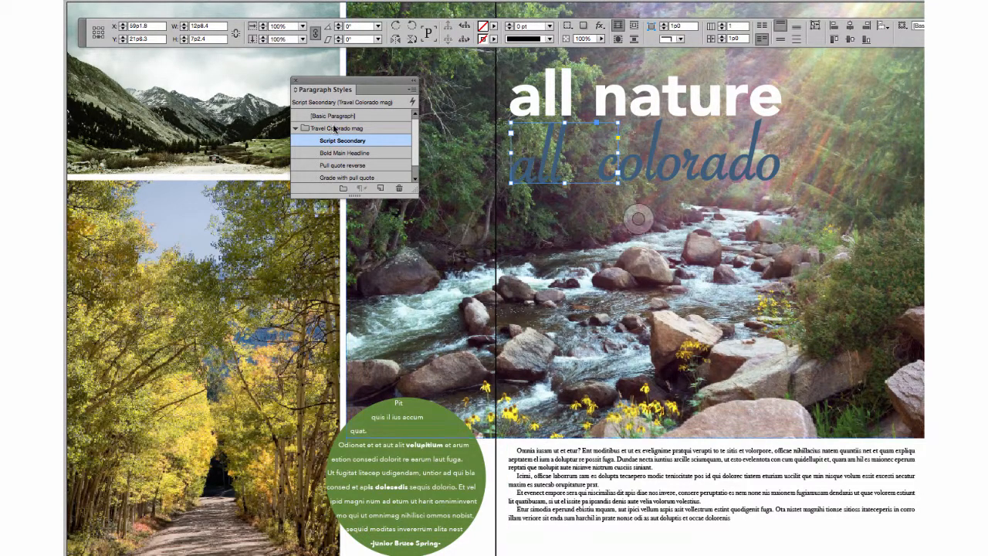
pyautogui.click(345, 153)
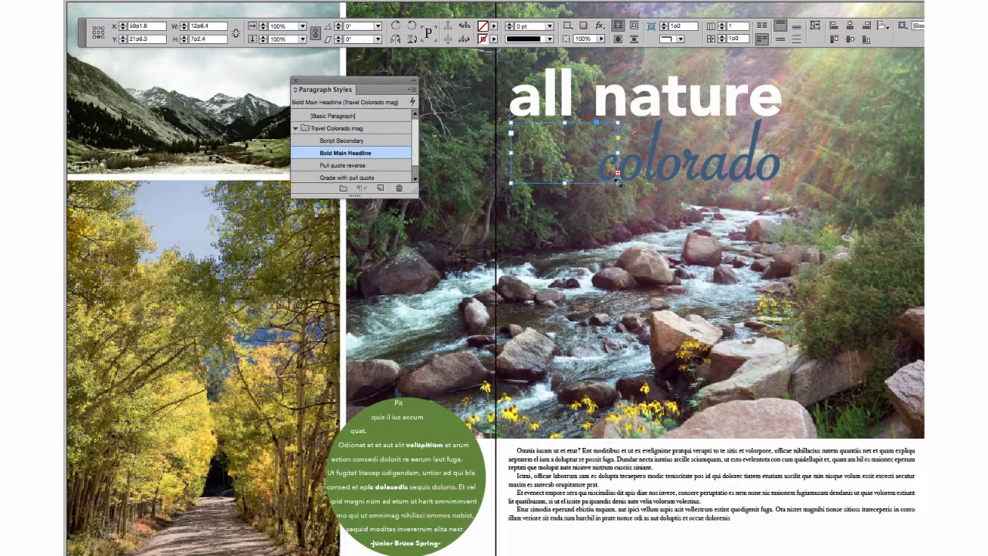
pyautogui.moveTo(617, 181); pyautogui.dragTo(660, 189)
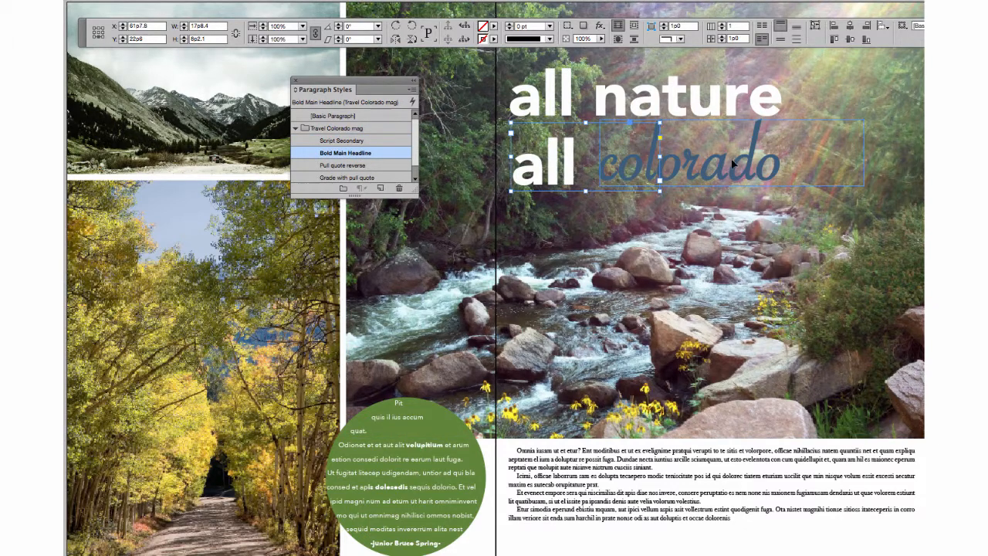
pyautogui.moveTo(733, 164); pyautogui.dragTo(787, 160)
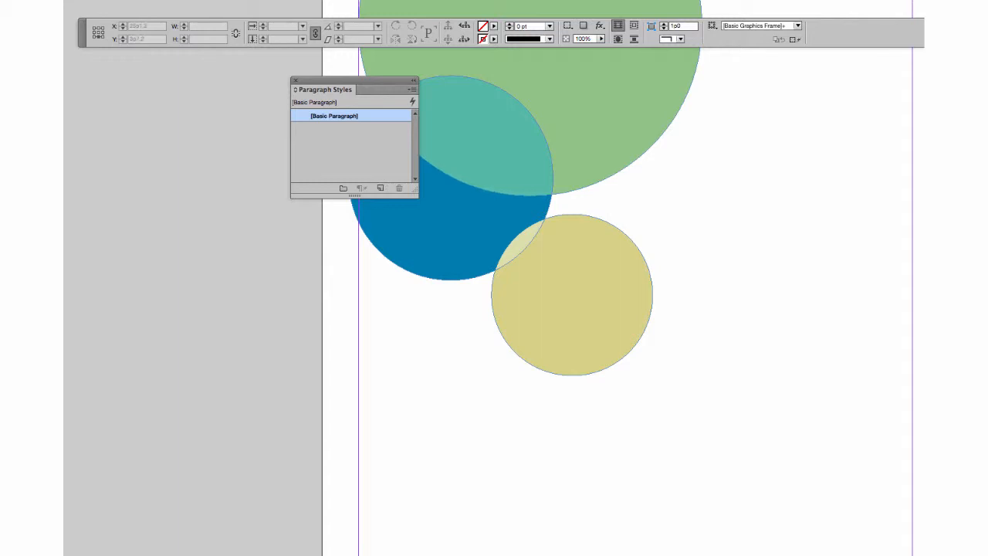
# Load all paragraph styles from type design.indd into the document with the overlapping circles.
pyautogui.moveTo(637, 0); pyautogui.dragTo(415, 69)
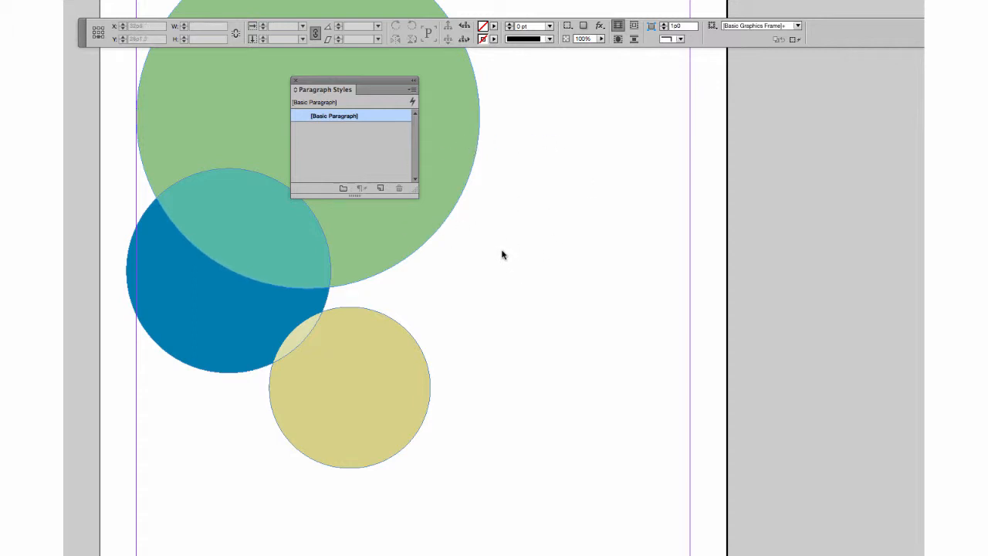
pyautogui.click(412, 92)
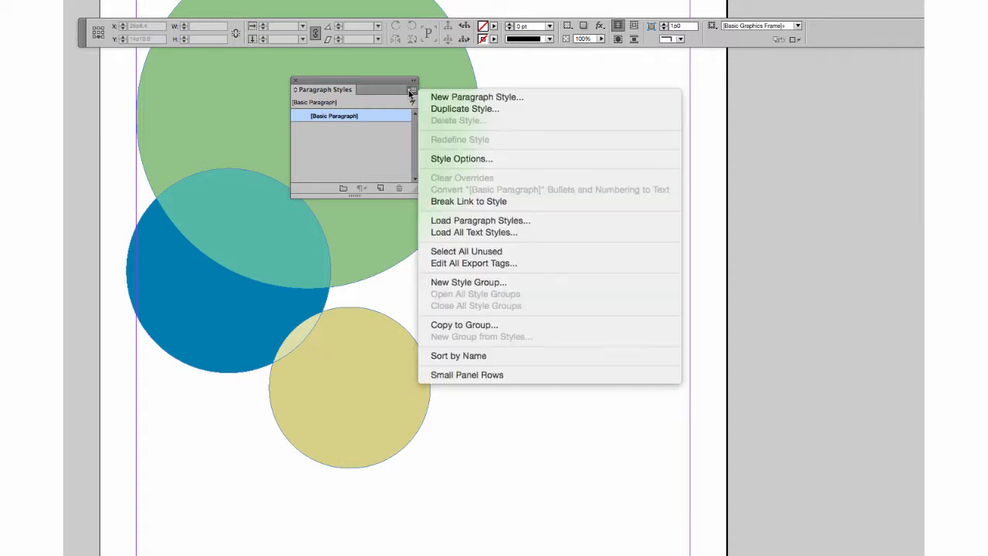
pyautogui.click(495, 221)
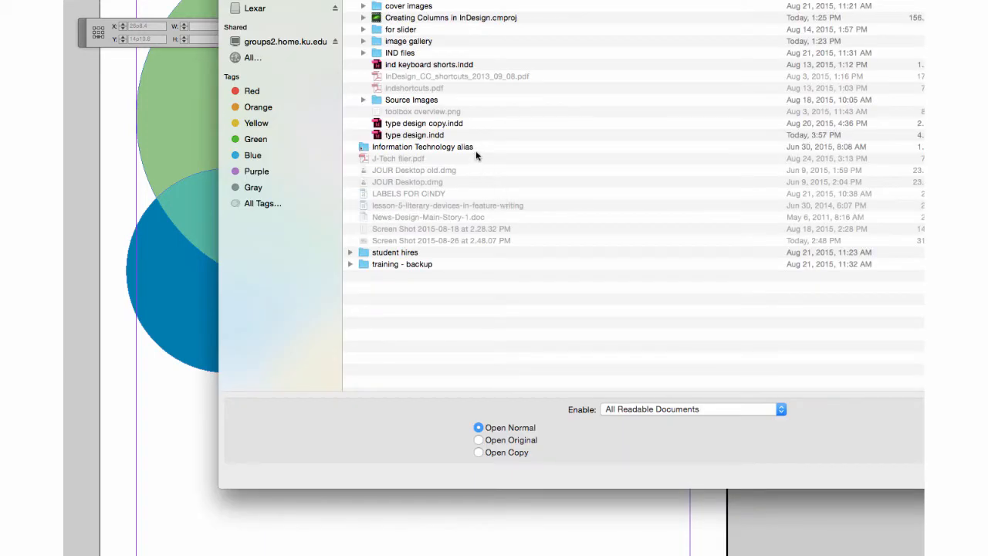
pyautogui.click(434, 136)
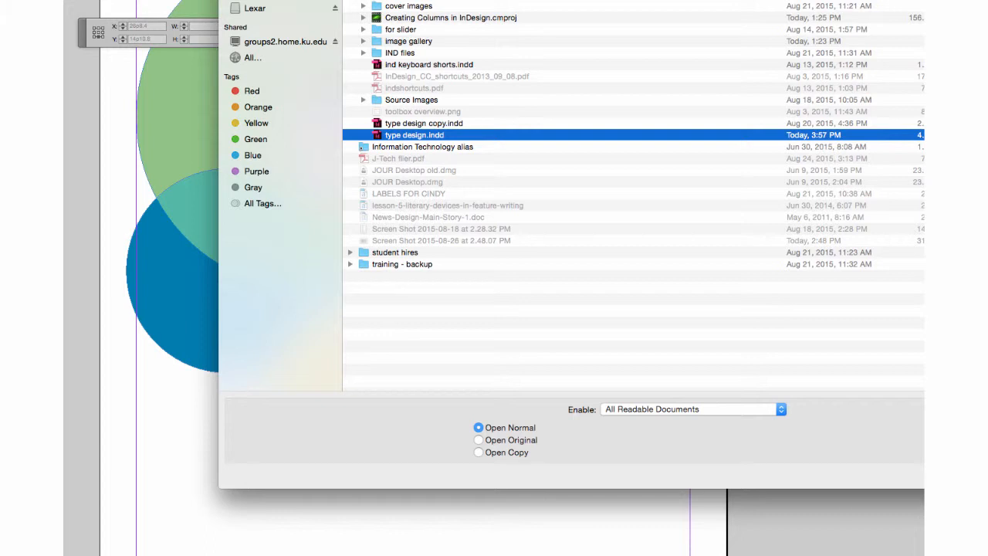
pyautogui.press('Return')
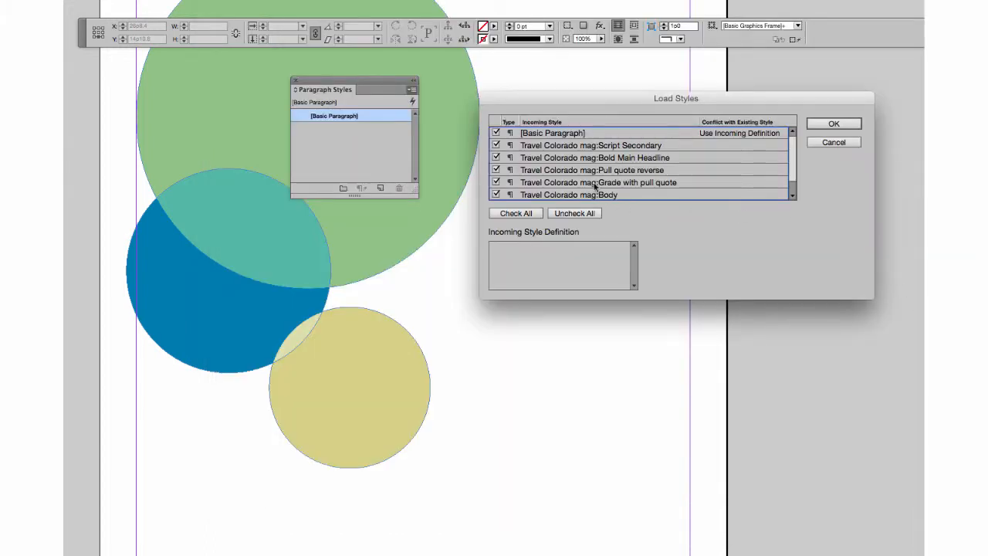
pyautogui.click(834, 125)
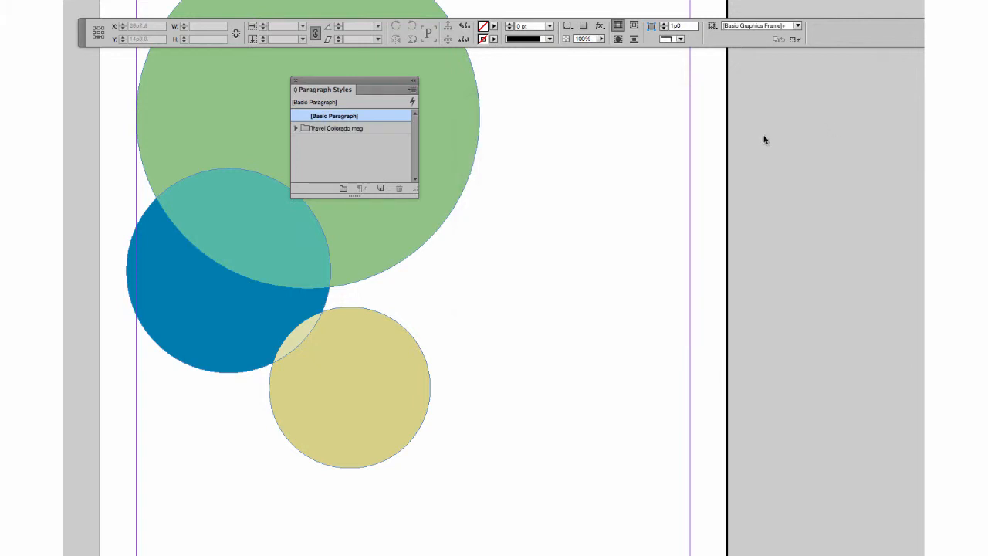
# Expand the Travel Colorado mag style group and place the Script Secondary "colorado" text frame beside the green and blue circles.
pyautogui.click(297, 129)
pyautogui.moveTo(366, 83); pyautogui.dragTo(562, 68)
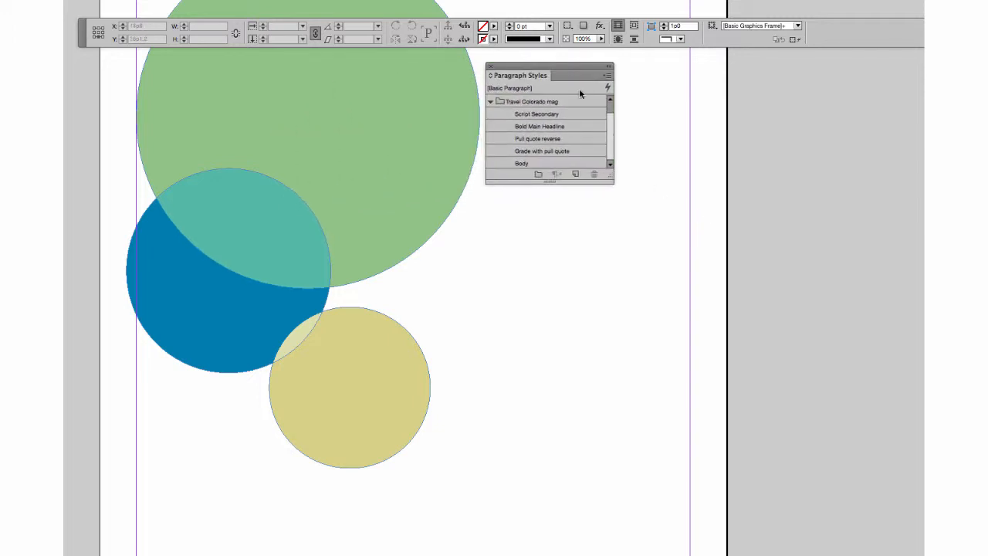
pyautogui.moveTo(502, 332); pyautogui.dragTo(459, 241)
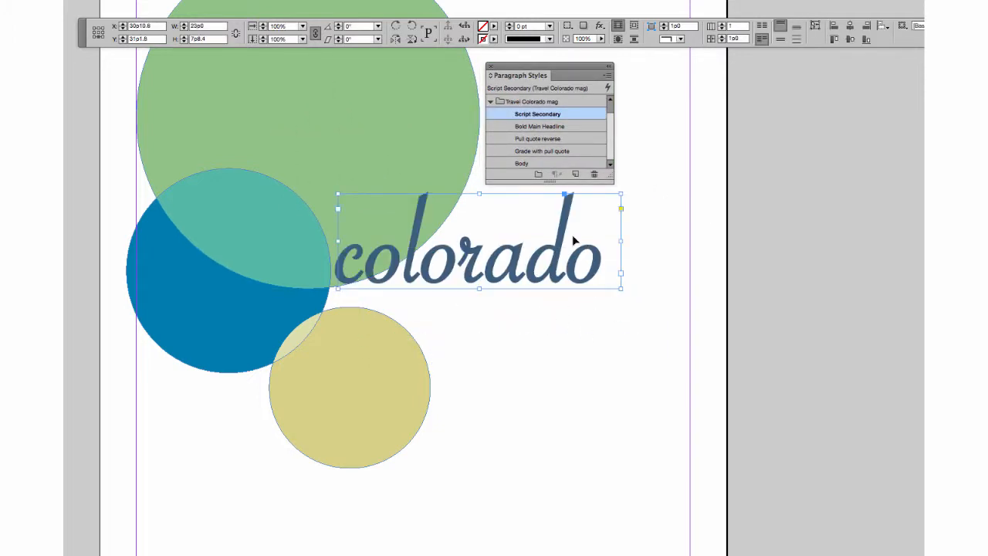
# Try the Body style on the "colorado" text frame and undo it.
pyautogui.press('t')
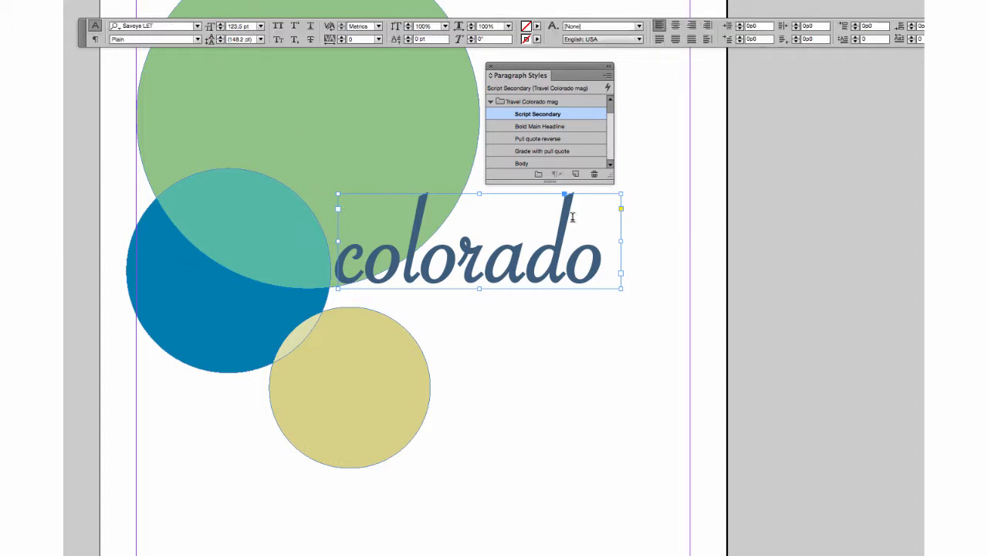
pyautogui.click(524, 161)
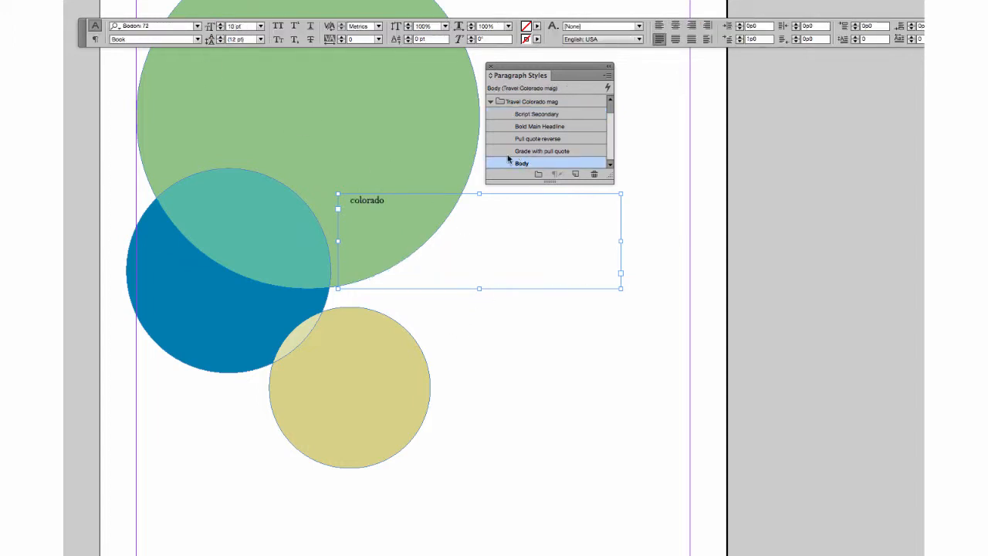
pyautogui.press('super+z')
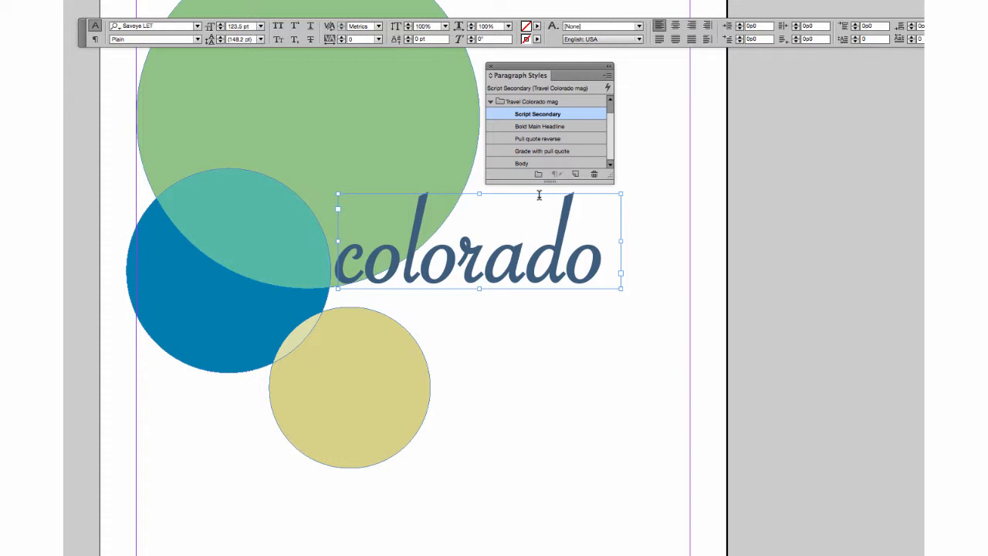
# With nothing selected, choose the Pull quote reverse style and fill the blue circle with placeholder text.
pyautogui.press('v')
pyautogui.click(543, 391)
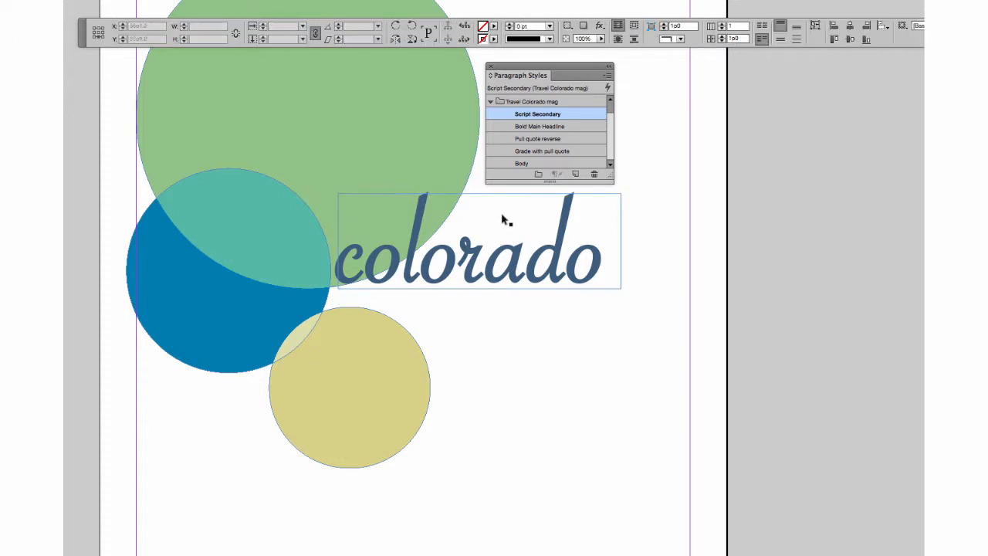
pyautogui.click(538, 141)
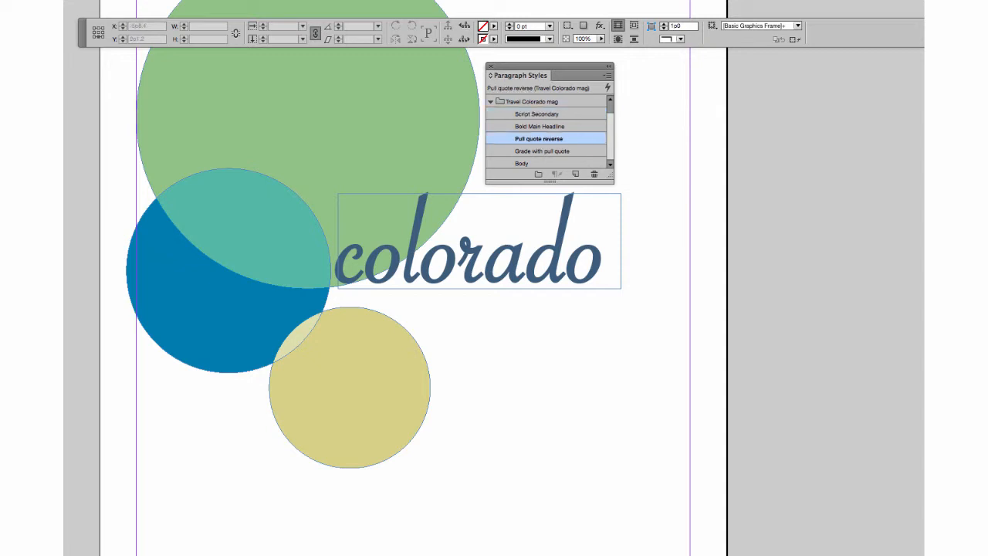
pyautogui.press('t')
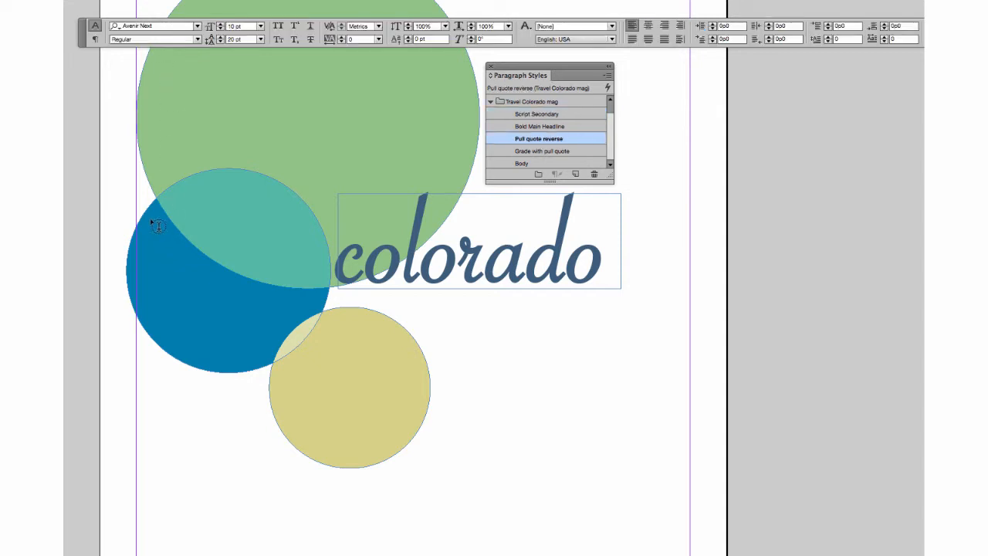
pyautogui.rightClick(217, 175)
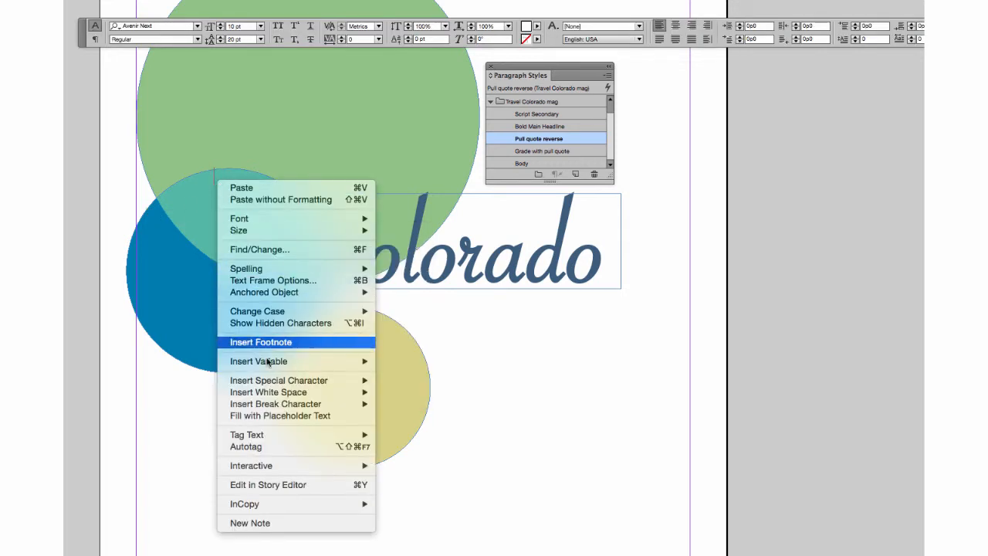
pyautogui.click(283, 416)
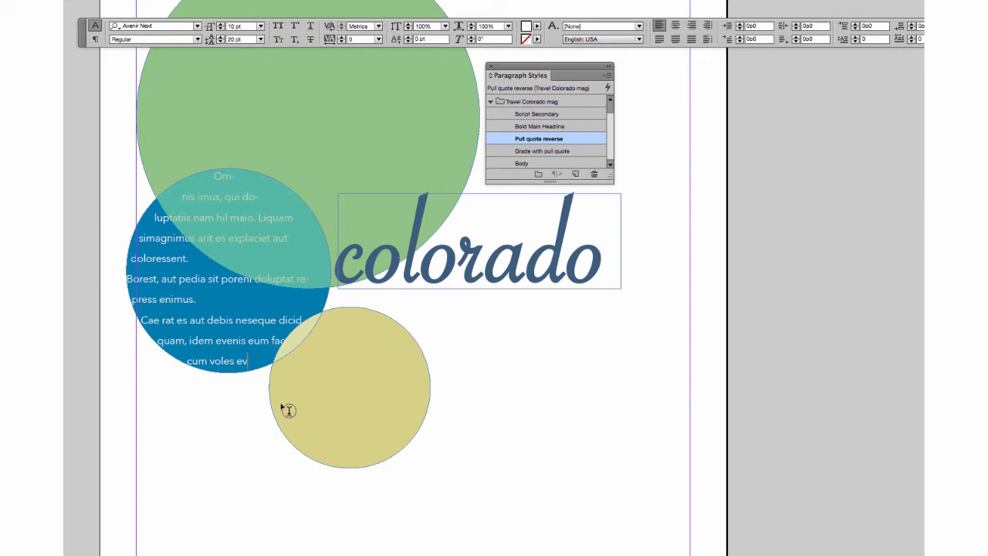